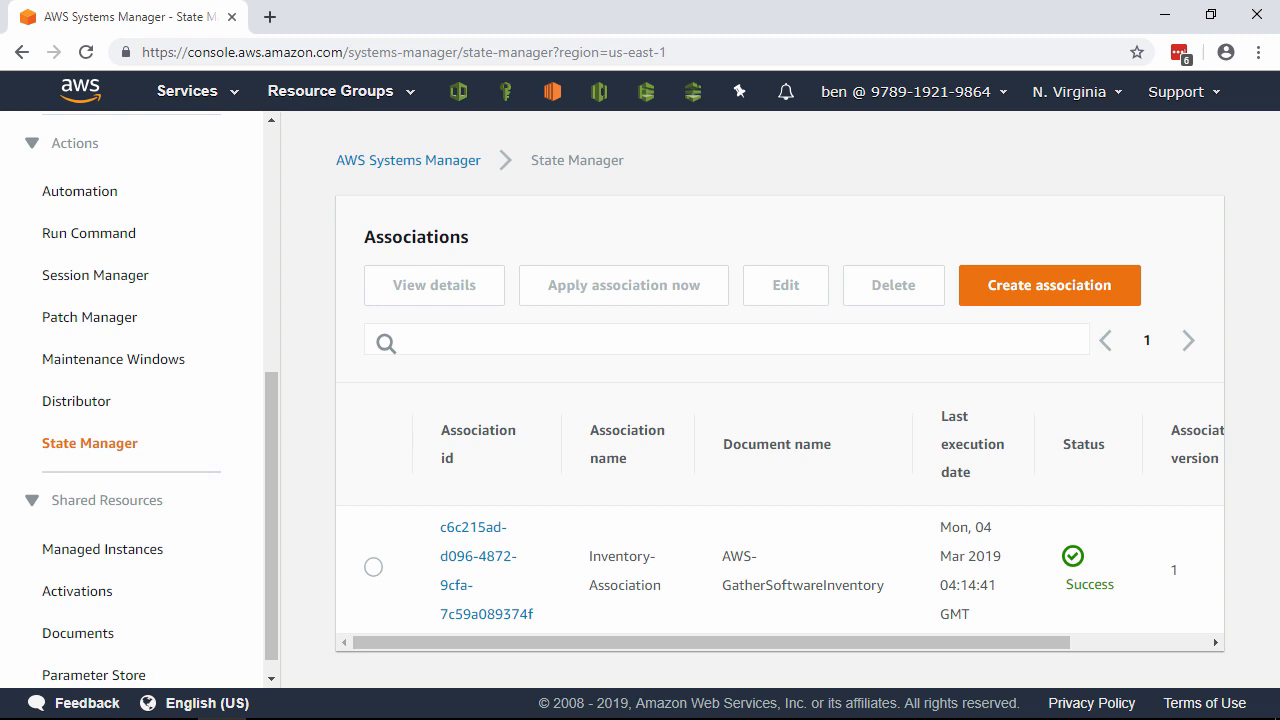
# Start creating a new State Manager association and name it CodeDeploy-Association
pyautogui.click(1027, 262)
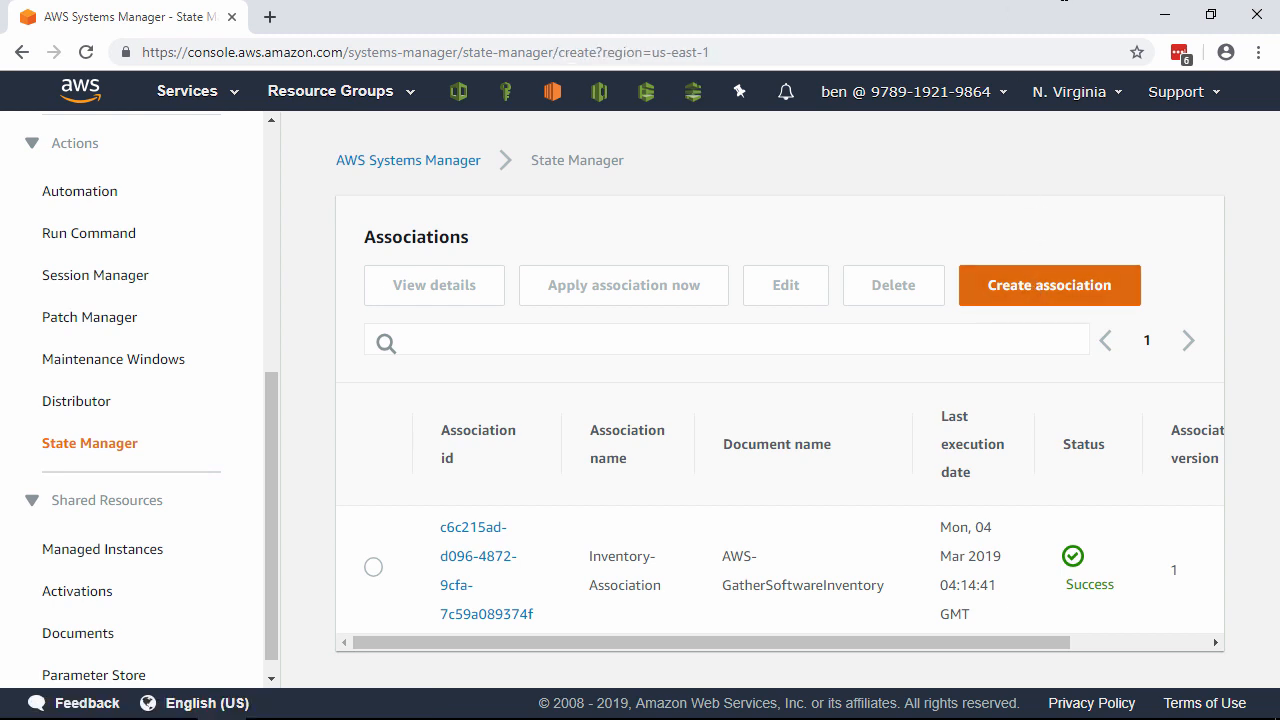
pyautogui.scroll(-2, 1273, 180)
pyautogui.click(840, 352)
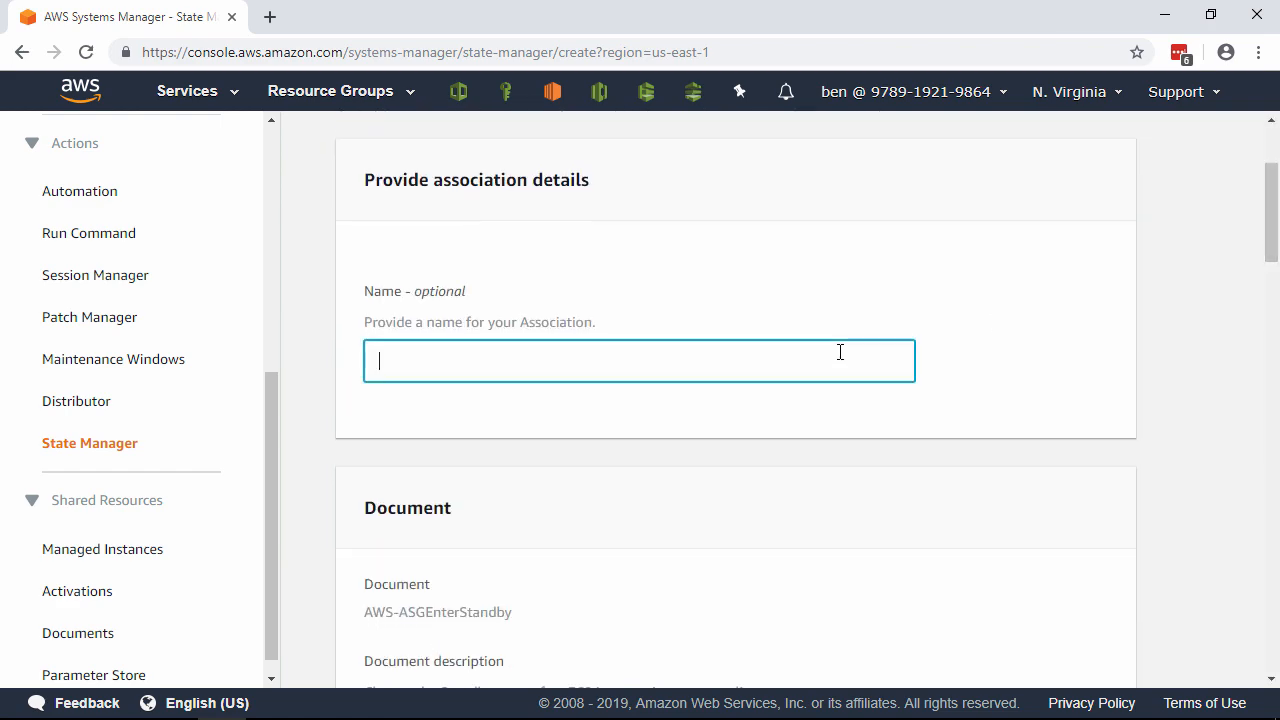
pyautogui.write('CodeDeploy-Asso')
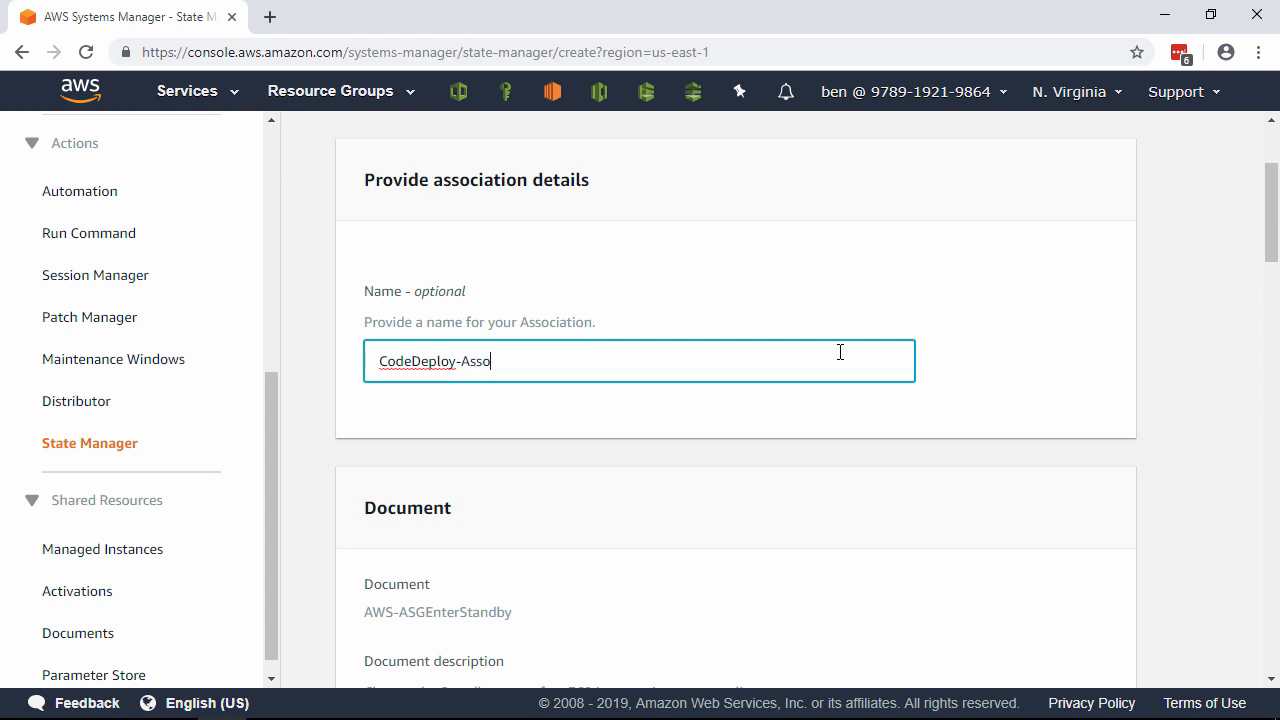
pyautogui.write('ciation')
# Filter the documents by owner to those owned by me and select Install-CodeDeployAgent for the association
pyautogui.moveTo(1270, 234); pyautogui.dragTo(1134, 314)
pyautogui.click(607, 286)
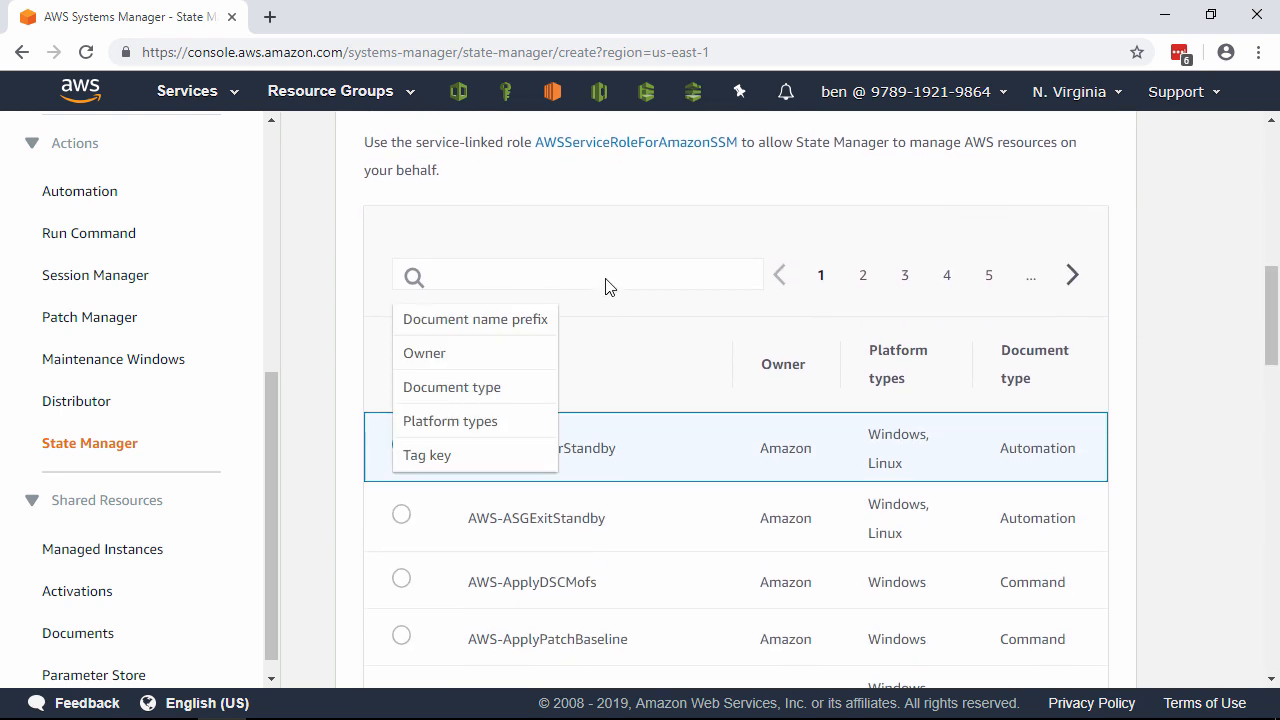
pyautogui.click(502, 356)
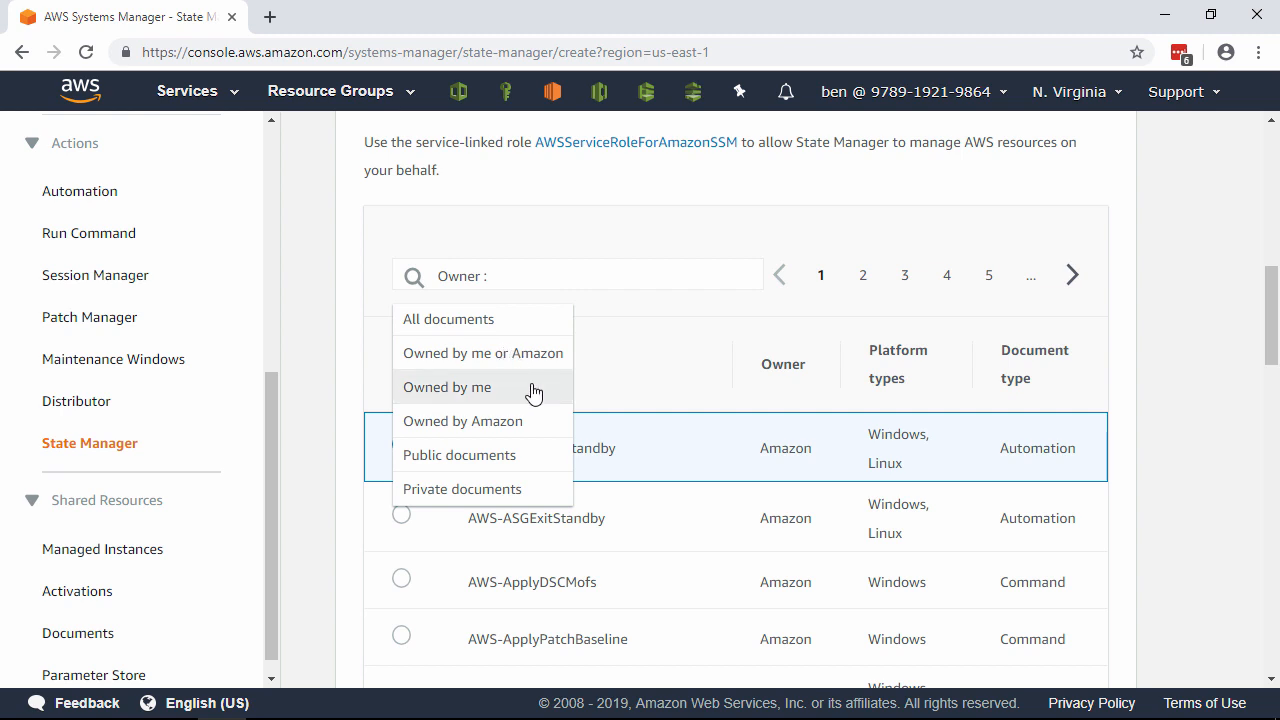
pyautogui.click(533, 392)
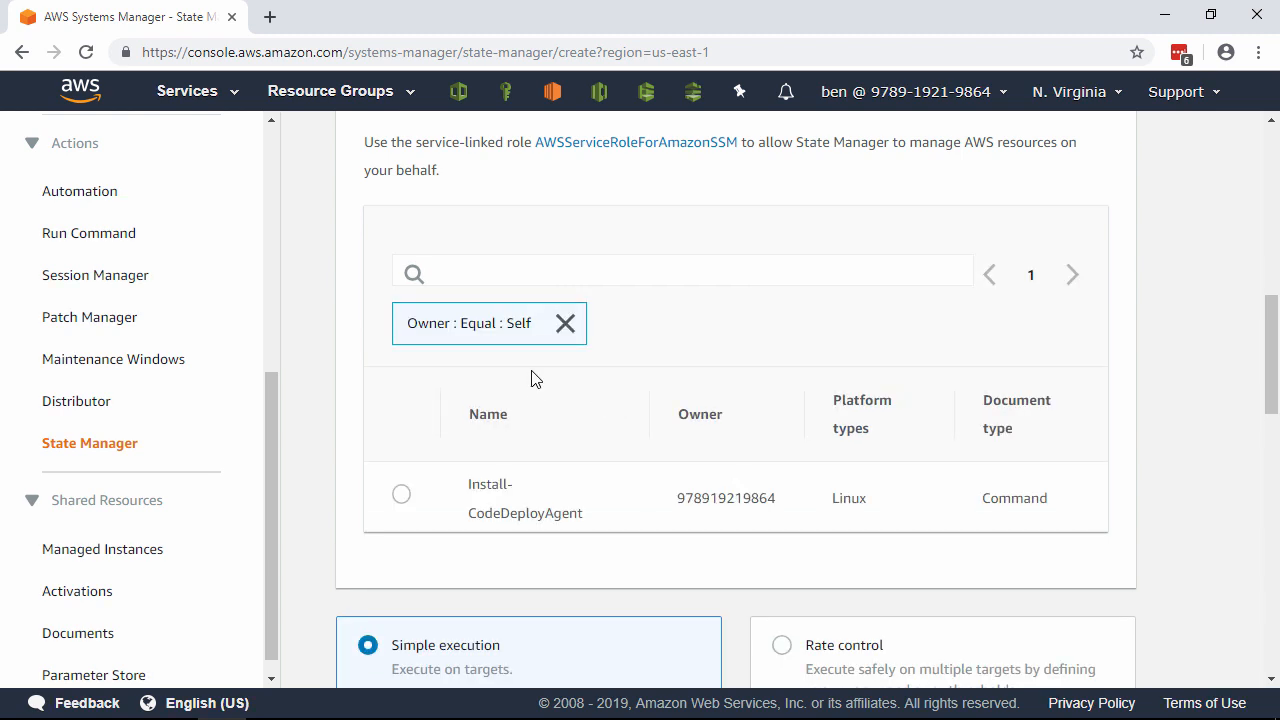
pyautogui.click(402, 496)
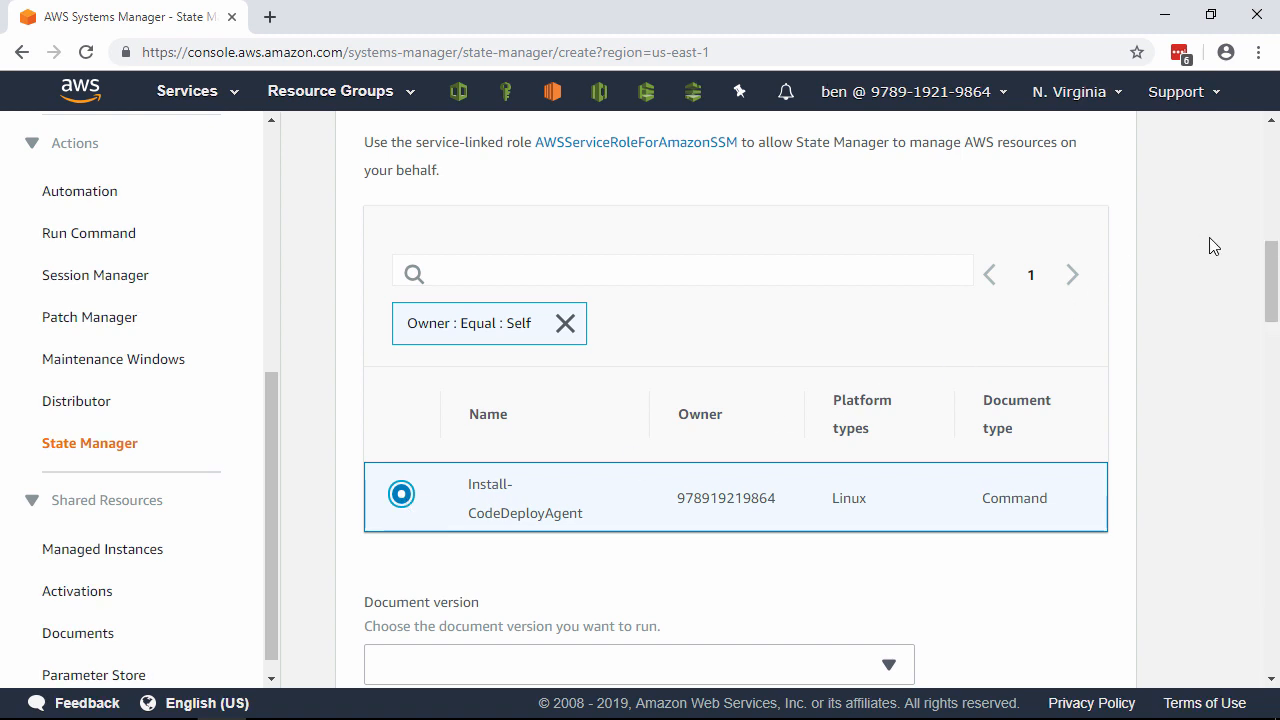
# Target instances by tag, with key aws:cloudformation:stack-name and value auto-scaling-production
pyautogui.moveTo(1269, 263); pyautogui.dragTo(1258, 363)
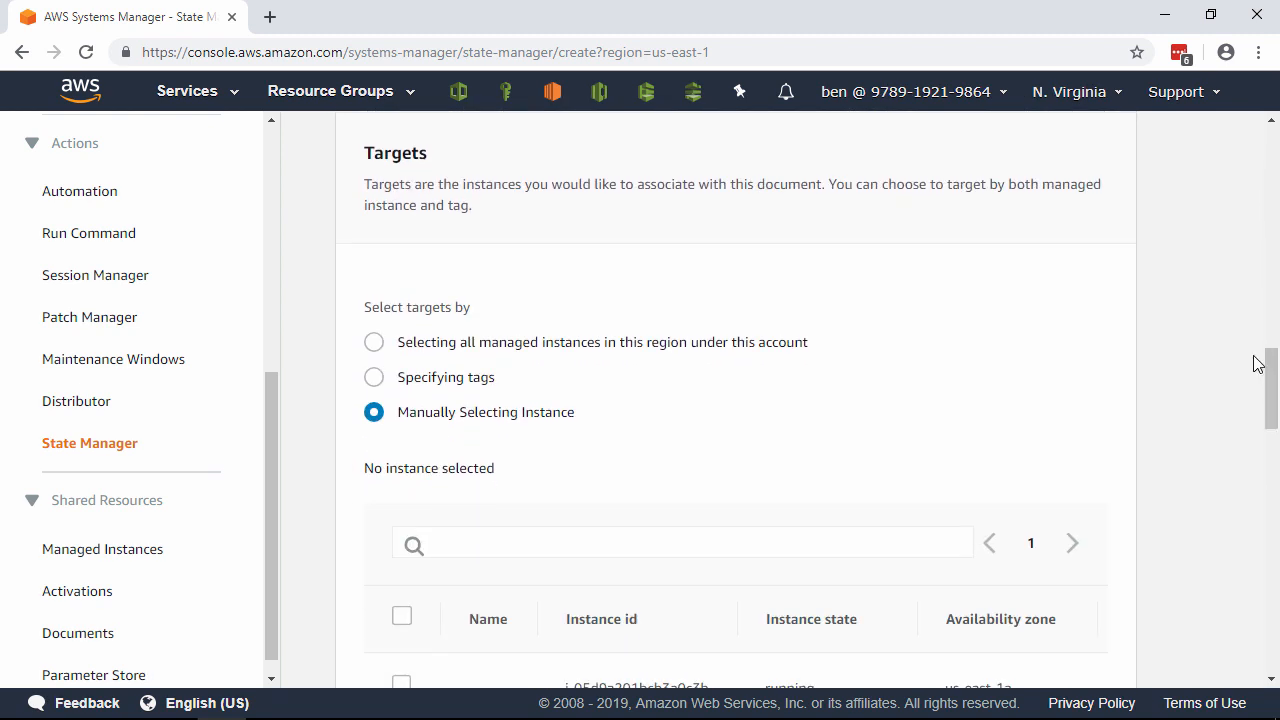
pyautogui.click(374, 378)
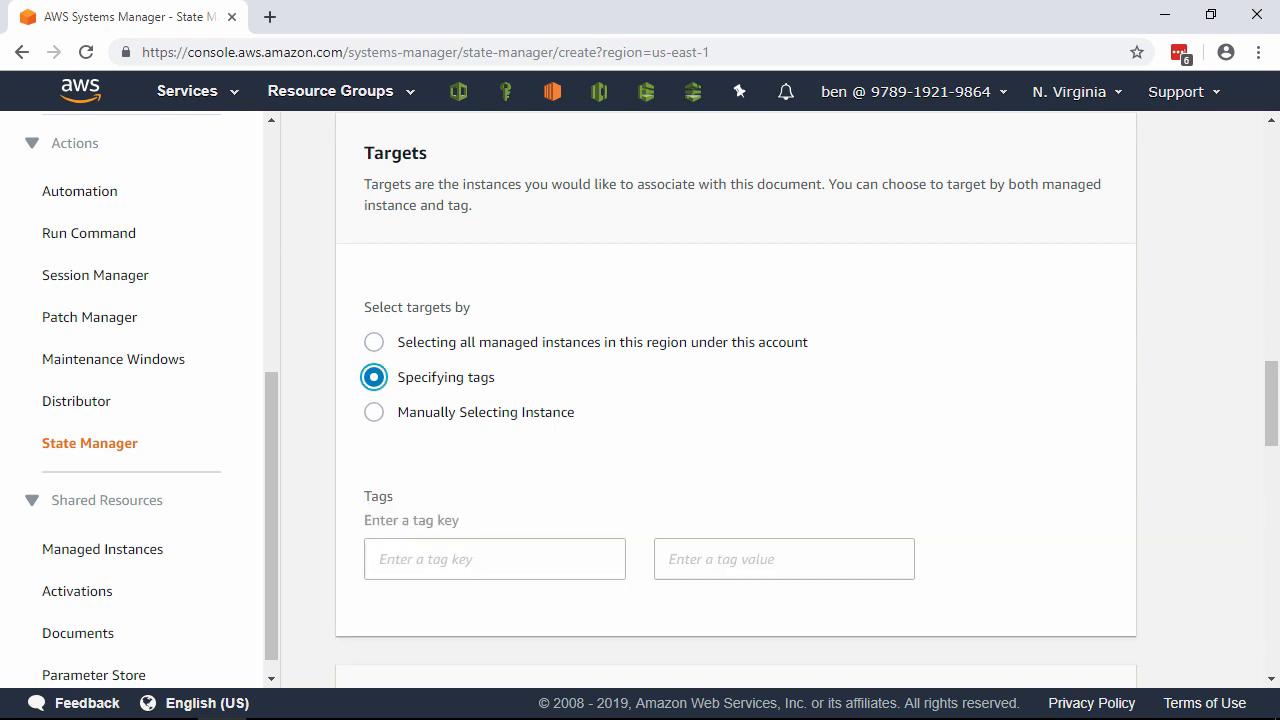
pyautogui.click(543, 555)
pyautogui.write('aws:cloudformation:stack-name')
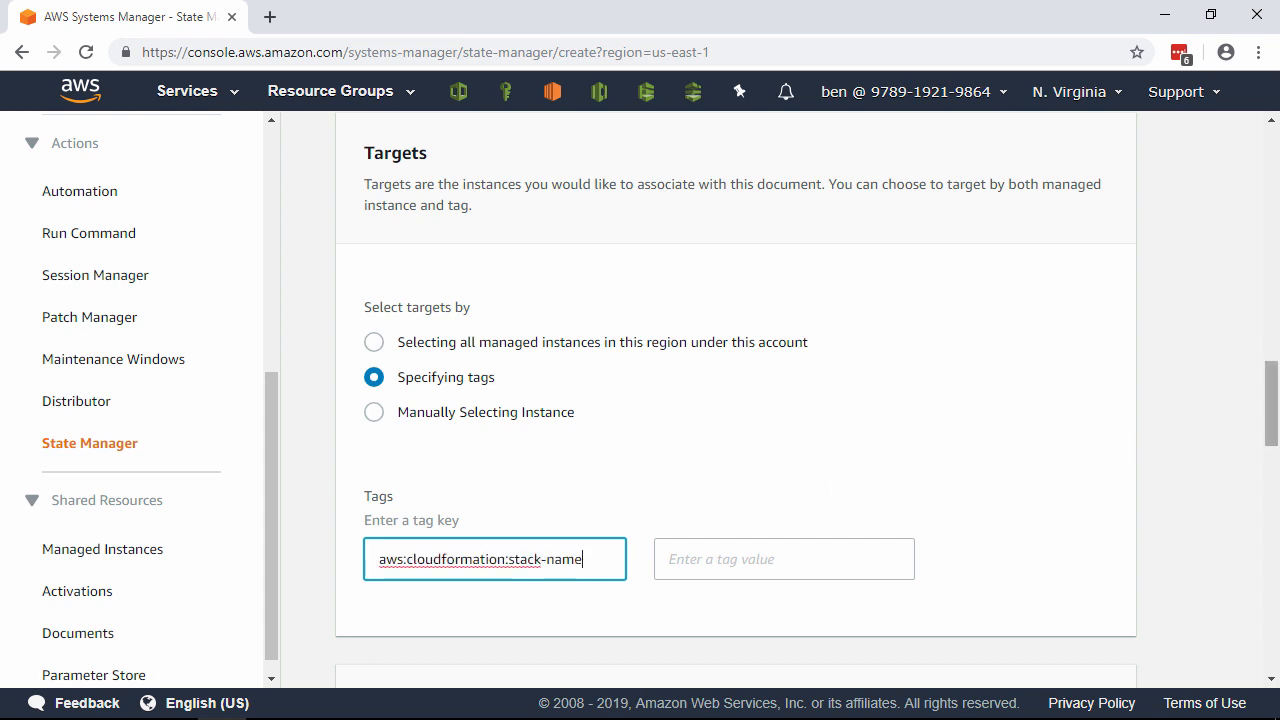
pyautogui.click(778, 564)
pyautogui.write('auto-scaling-production')
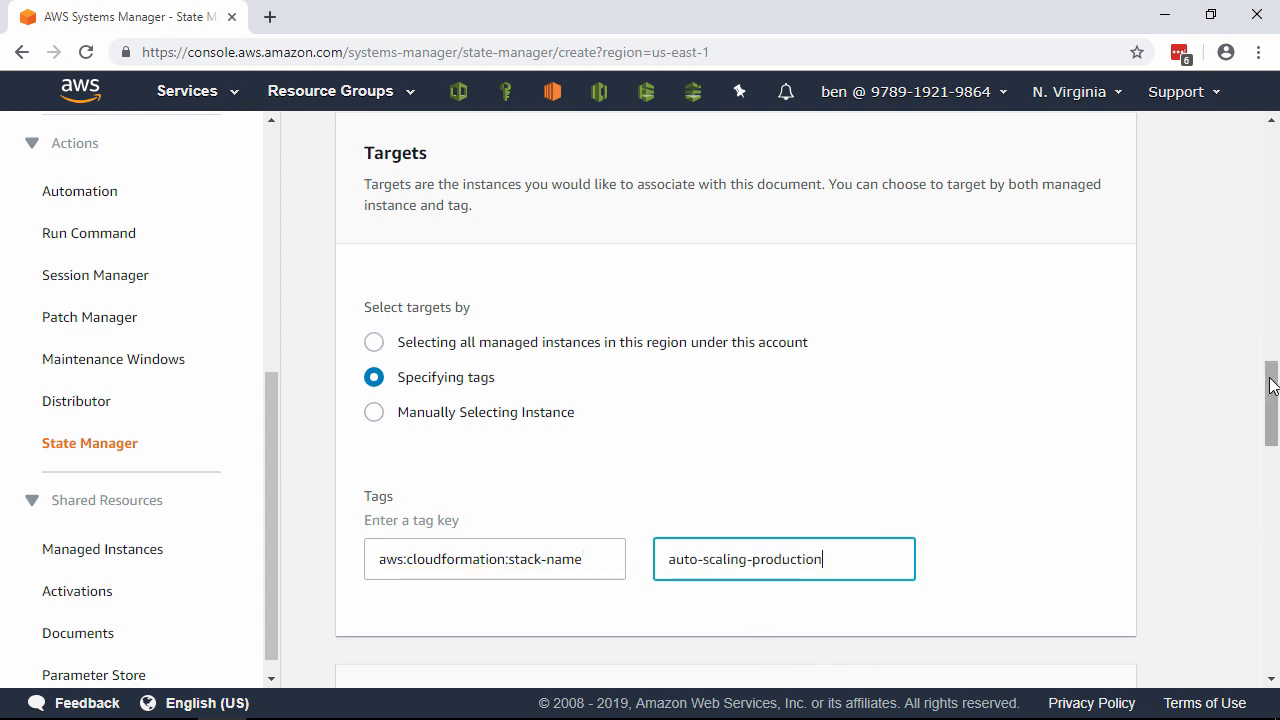
# Set the compliance severity to High and create the association
pyautogui.moveTo(1272, 386); pyautogui.dragTo(1262, 473)
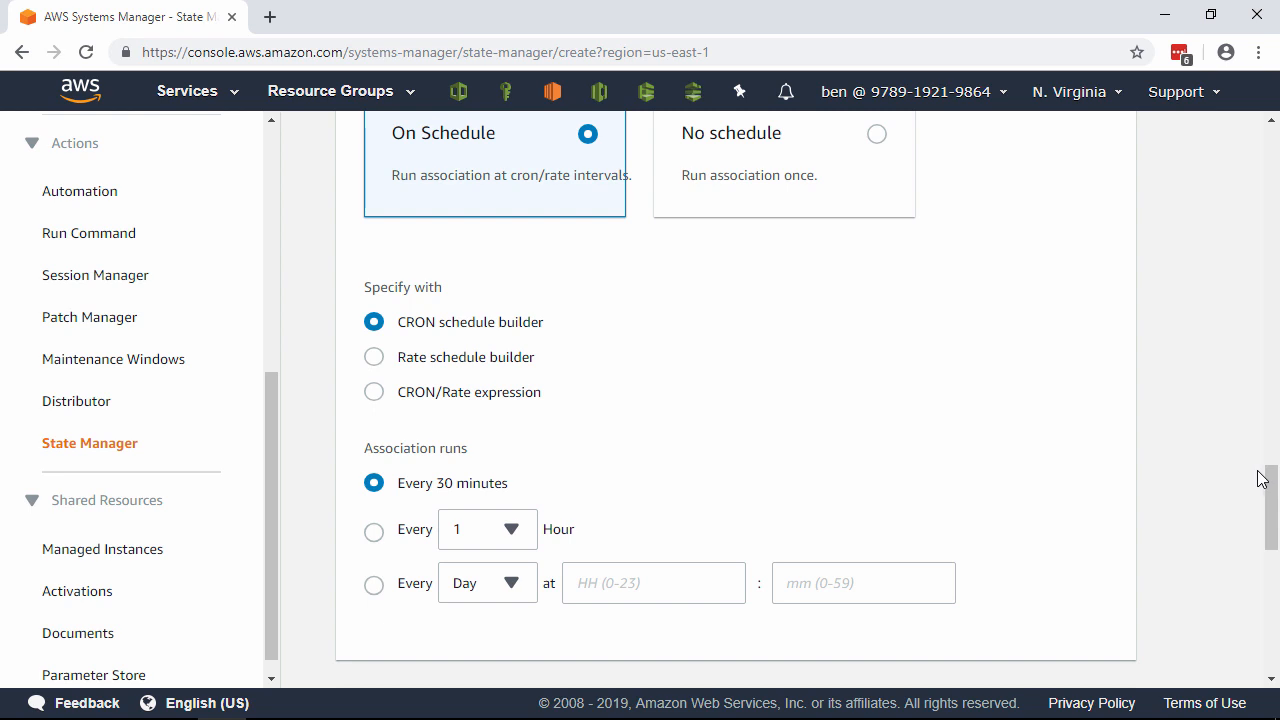
pyautogui.moveTo(1268, 478); pyautogui.dragTo(1266, 560)
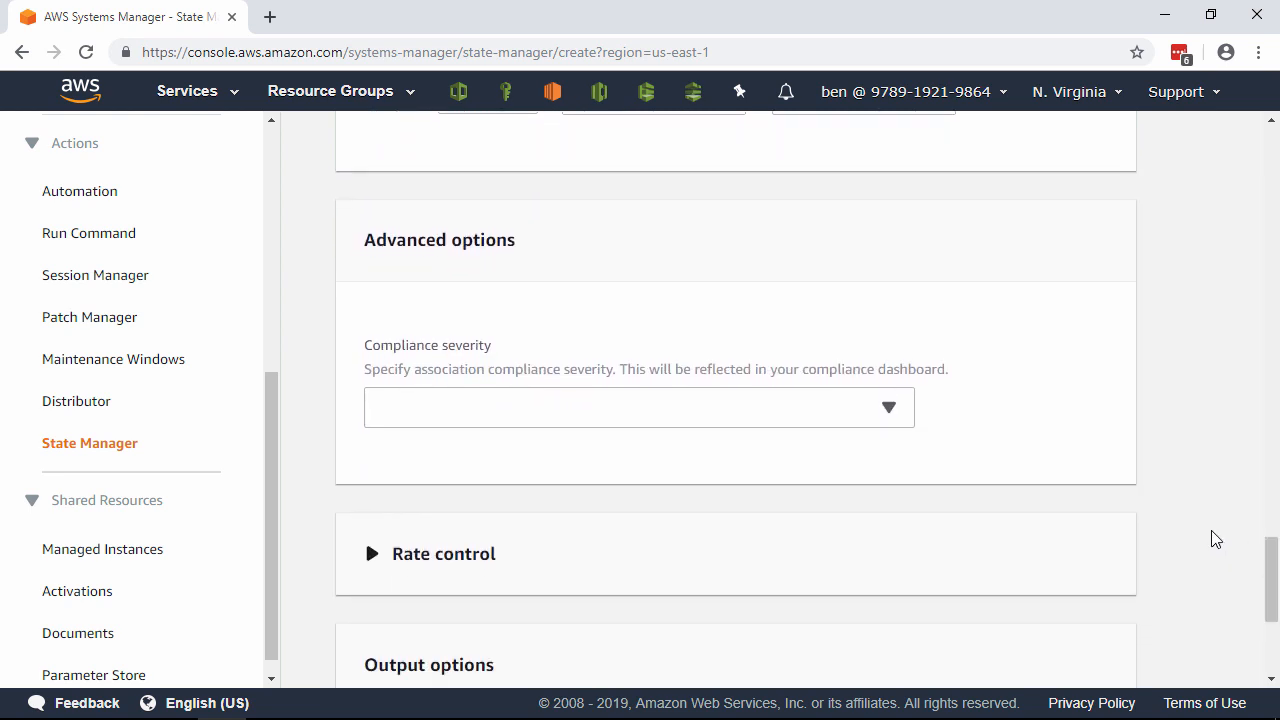
pyautogui.click(880, 413)
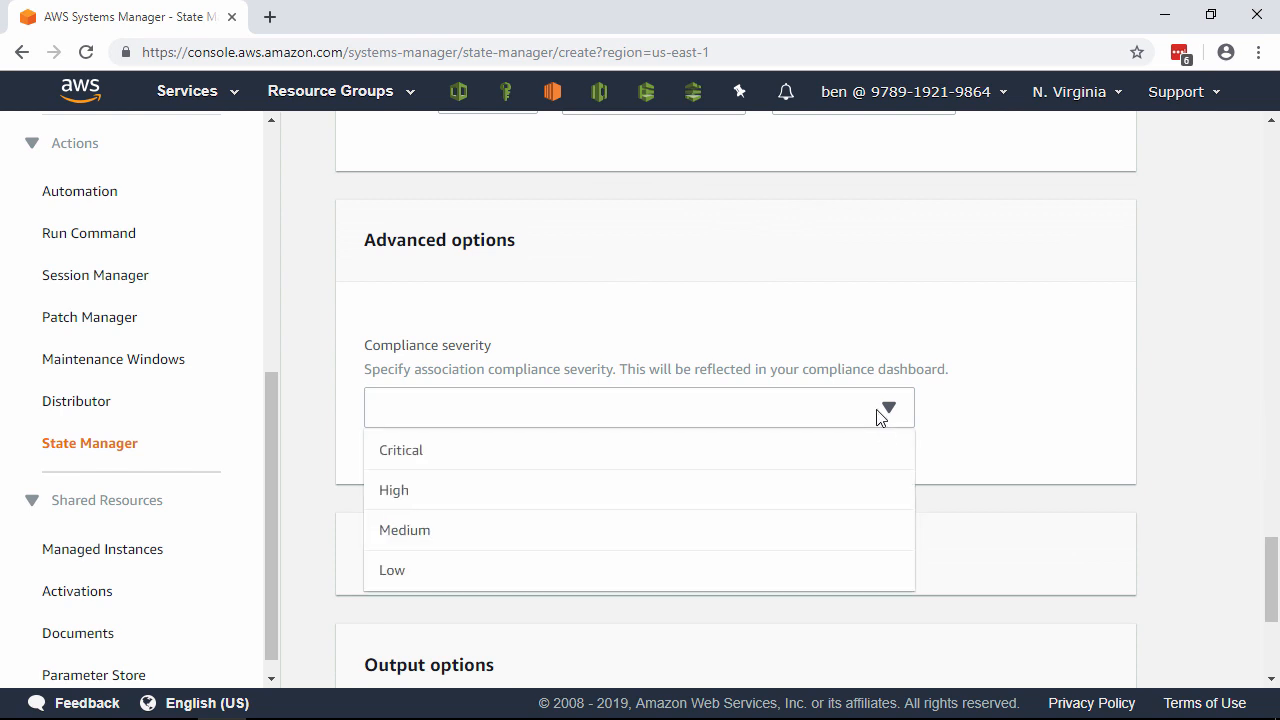
pyautogui.click(479, 489)
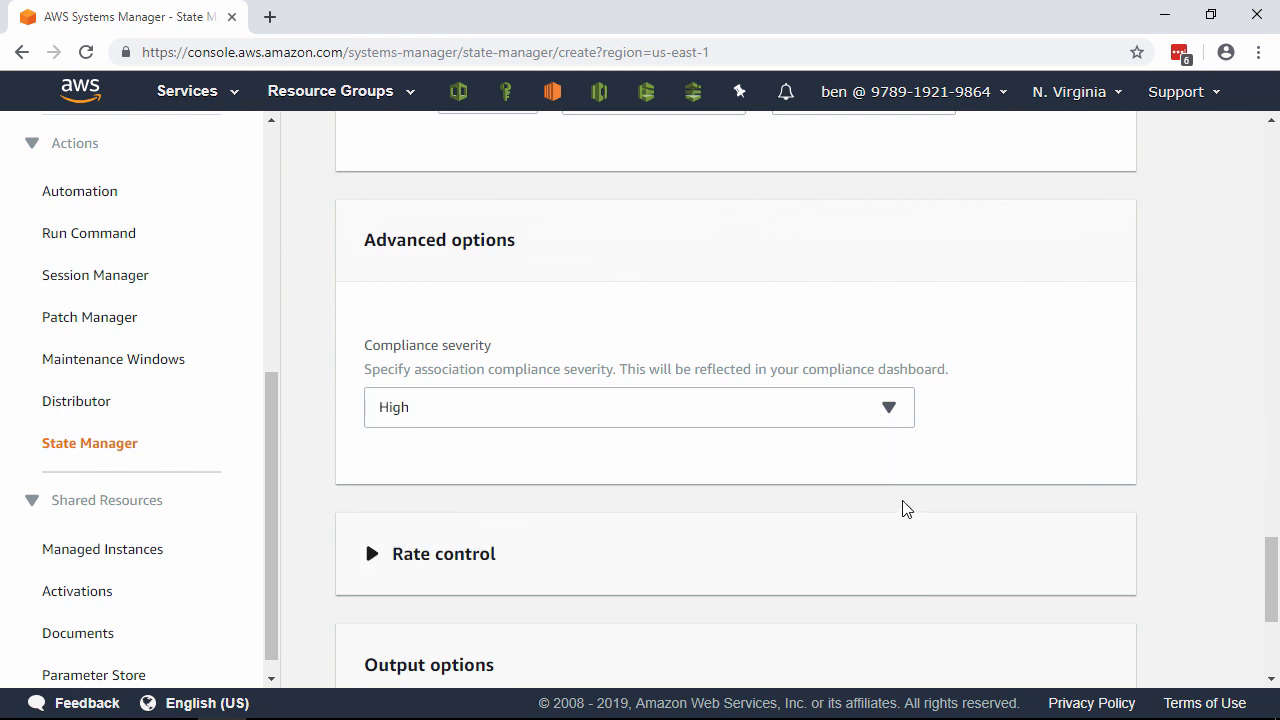
pyautogui.scroll(-3, 1168, 474)
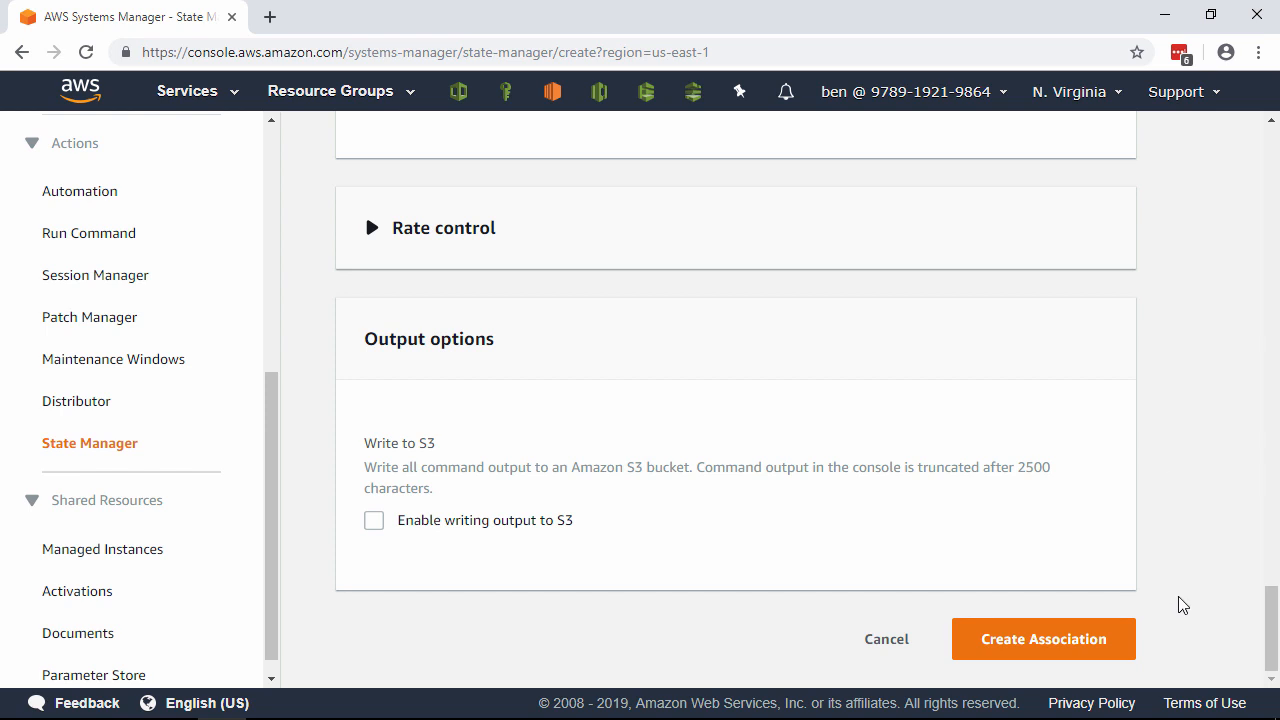
pyautogui.click(1128, 649)
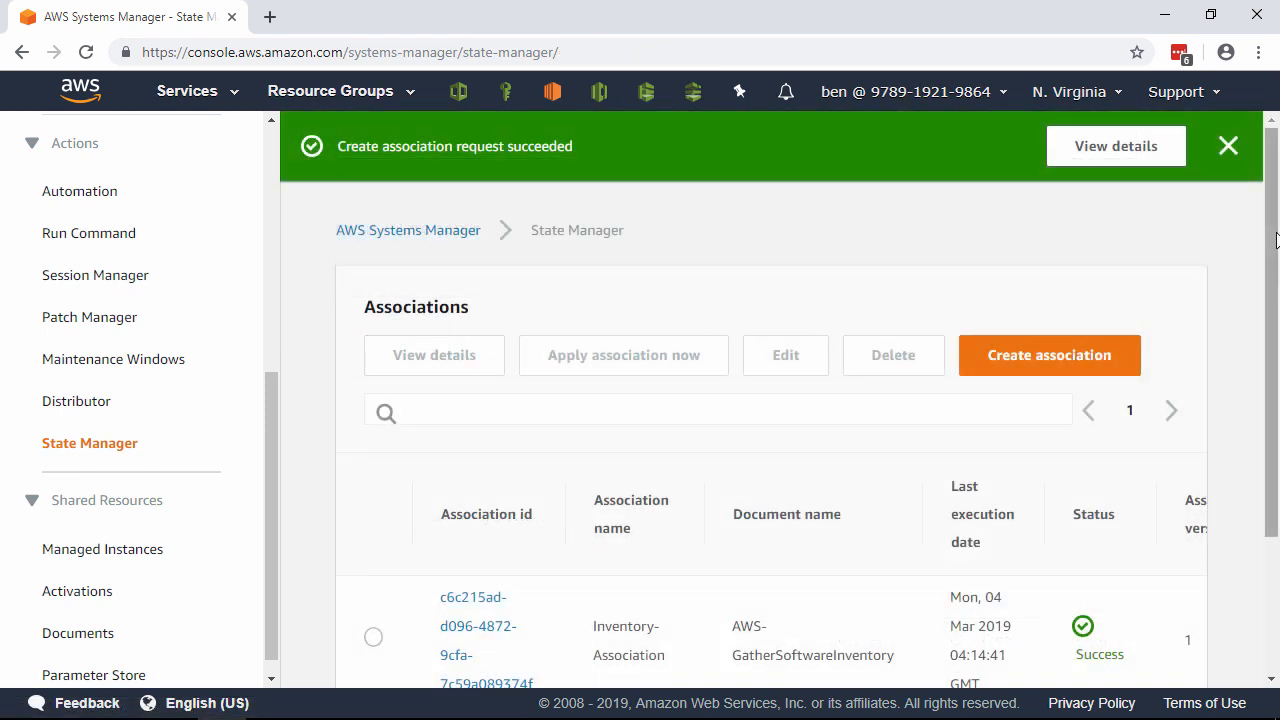
# Open the CodeDeploy-Association details and review the association status of its resources
pyautogui.moveTo(1276, 240); pyautogui.dragTo(1262, 383)
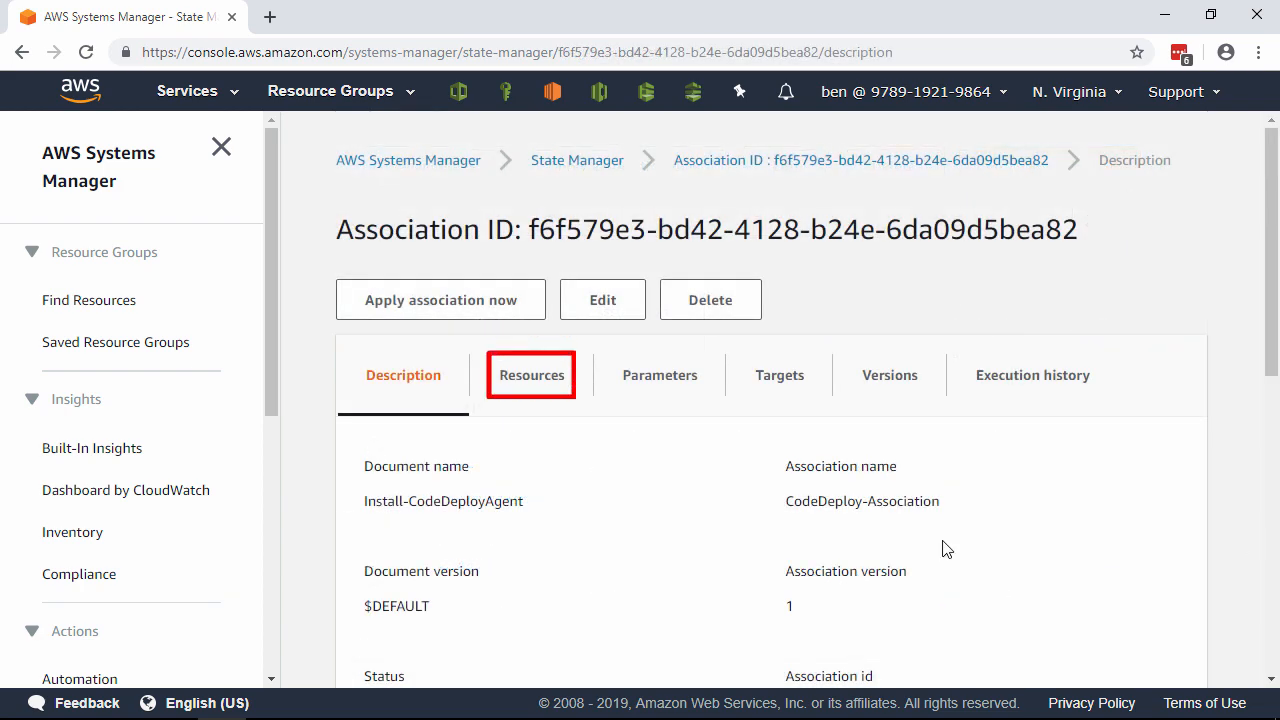
pyautogui.click(530, 385)
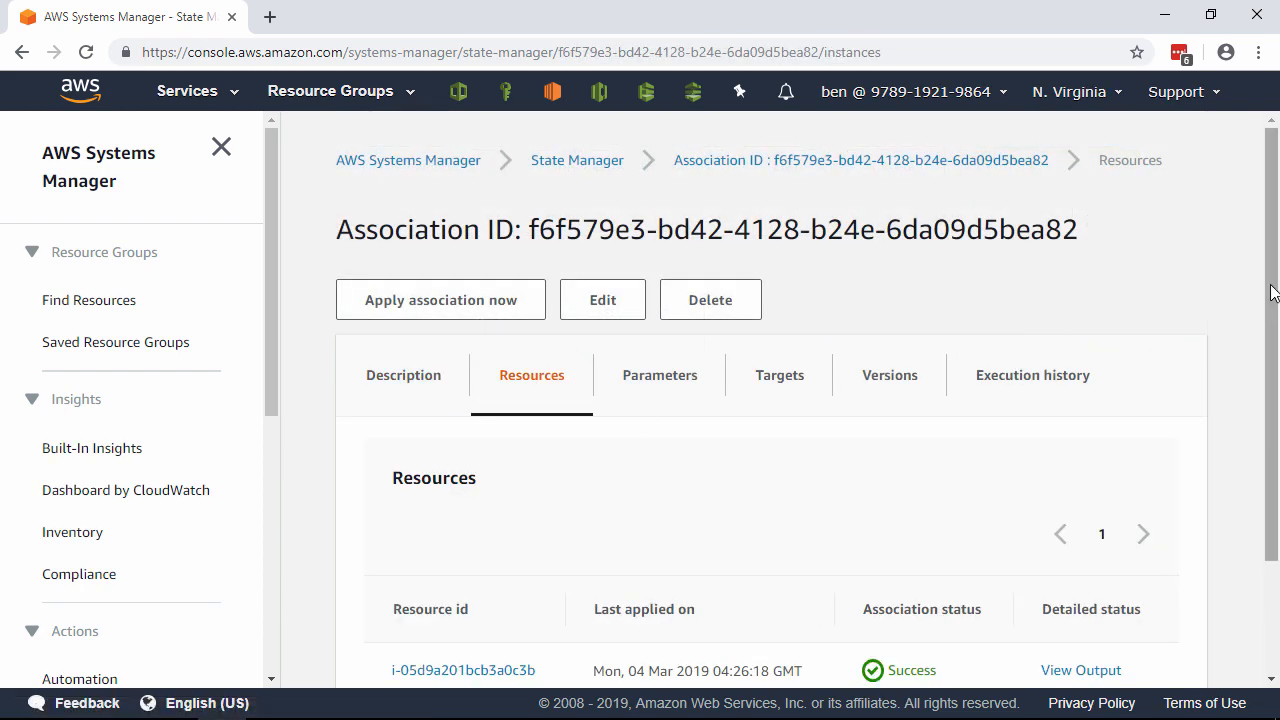
pyautogui.moveTo(1268, 289); pyautogui.dragTo(1251, 410)
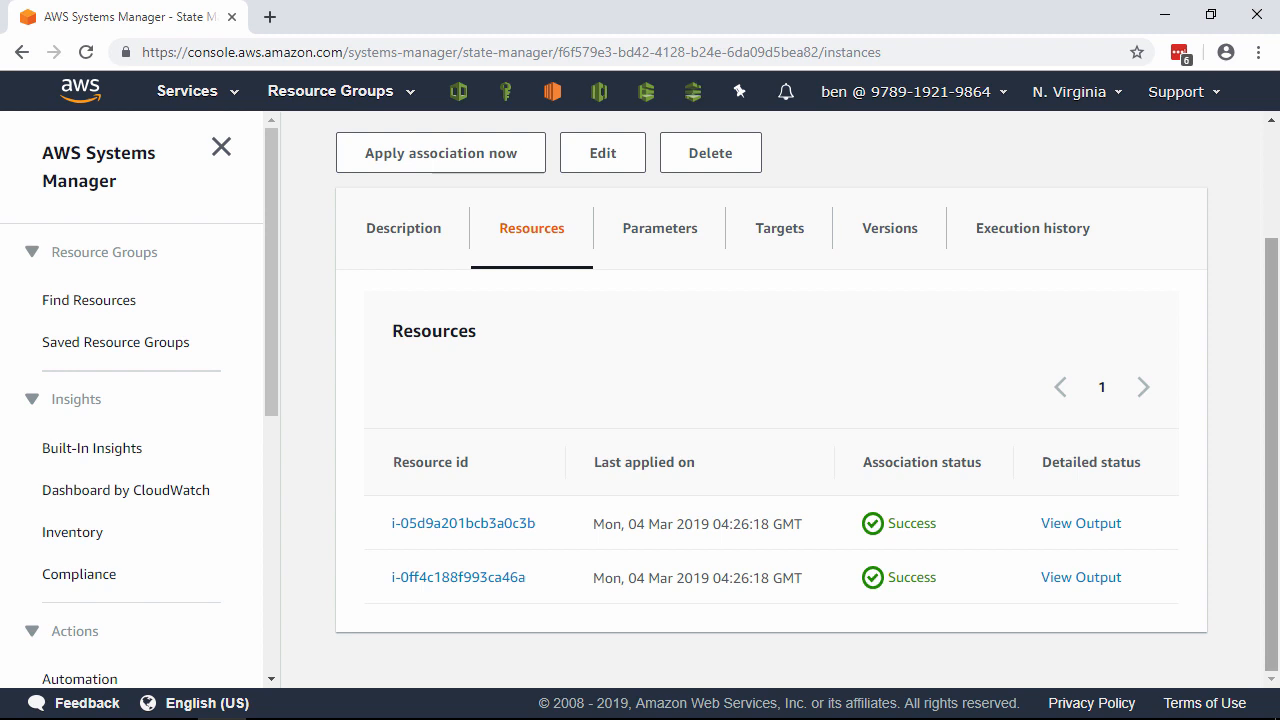
# Open the first resource of the association, instance i-05d9a201bcb3a0c3b, and view its configuration compliance
pyautogui.click(502, 524)
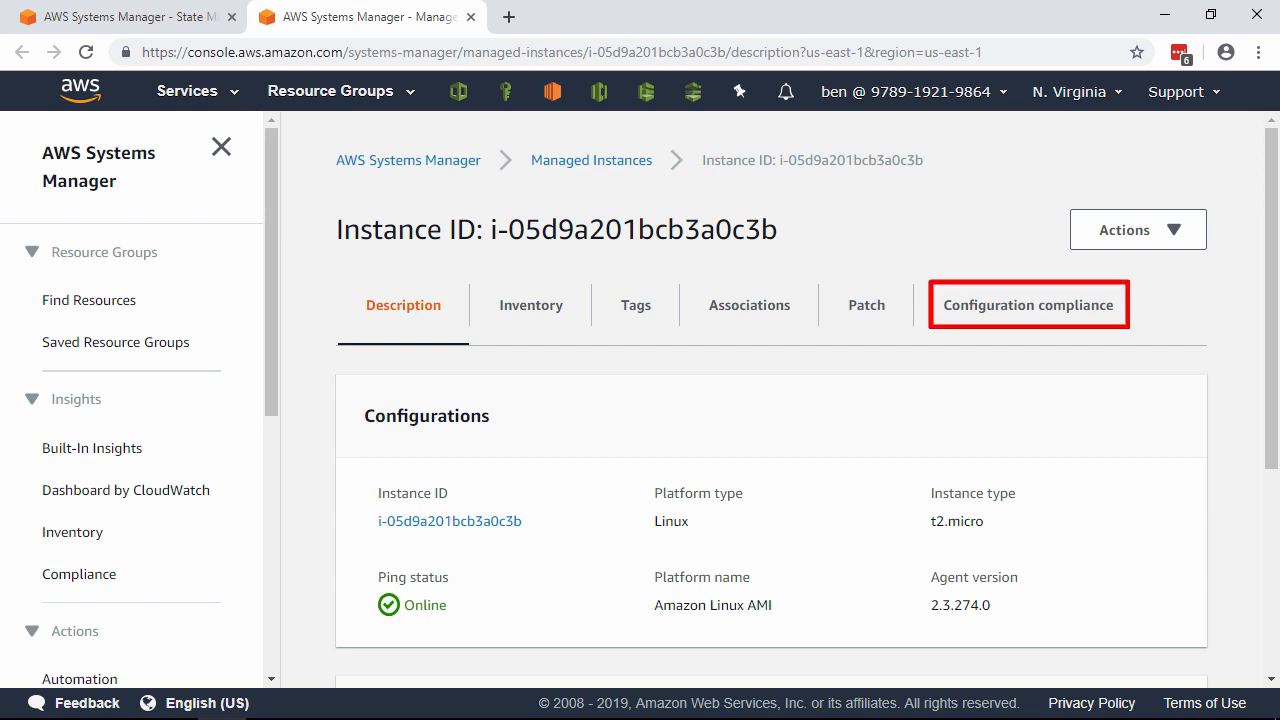
pyautogui.click(1016, 332)
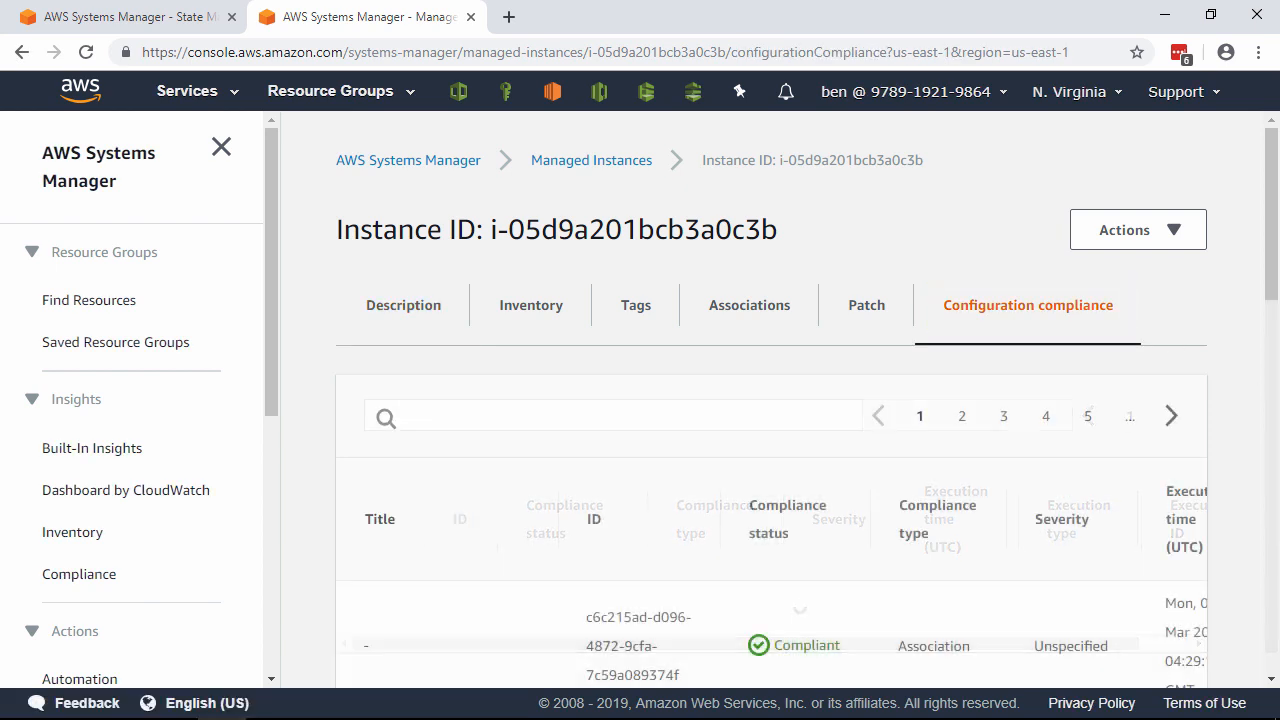
pyautogui.scroll(-1, 660, 410)
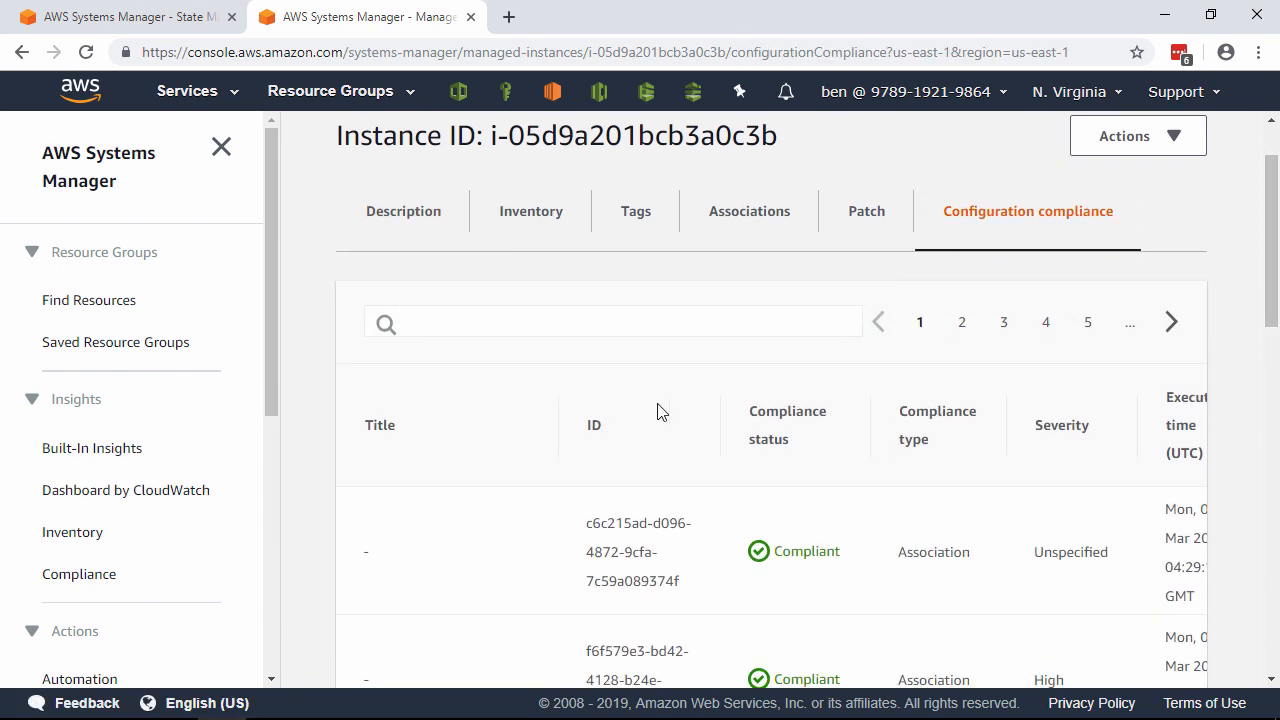
# Filter the instance's configuration compliance entries to compliance type equal to association and review them
pyautogui.click(510, 334)
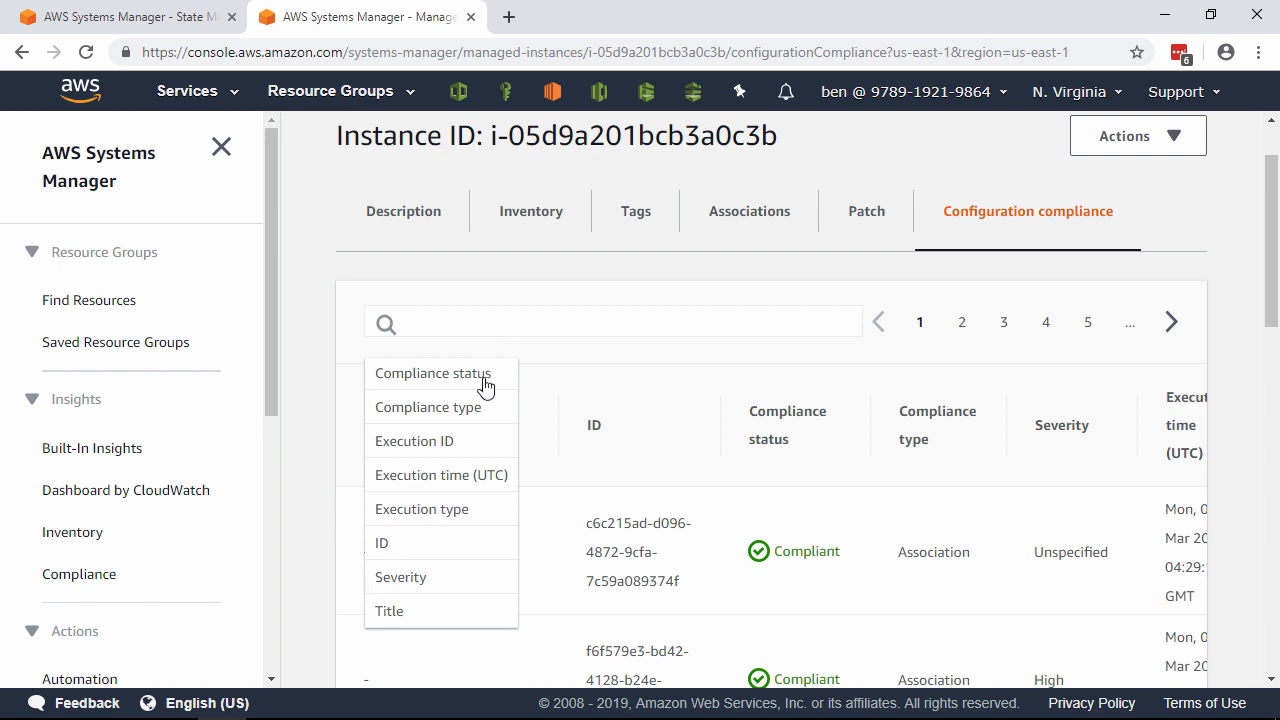
pyautogui.click(470, 406)
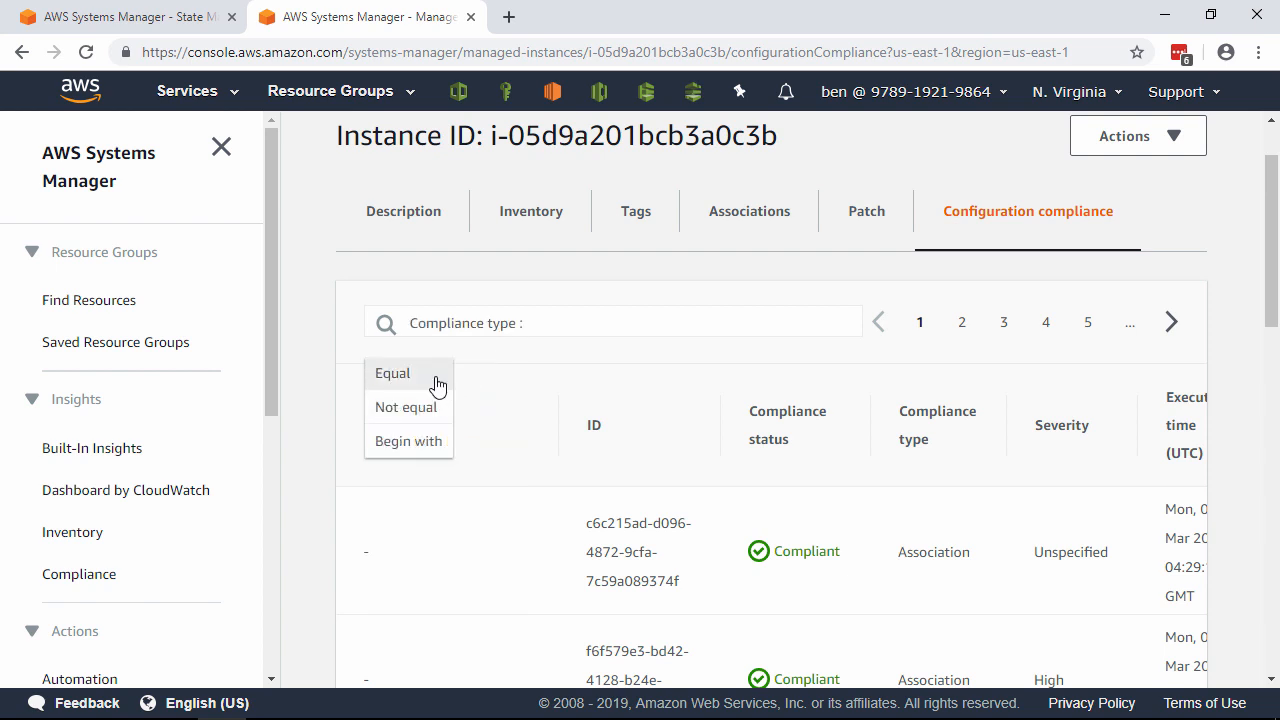
pyautogui.click(435, 378)
pyautogui.write('association')
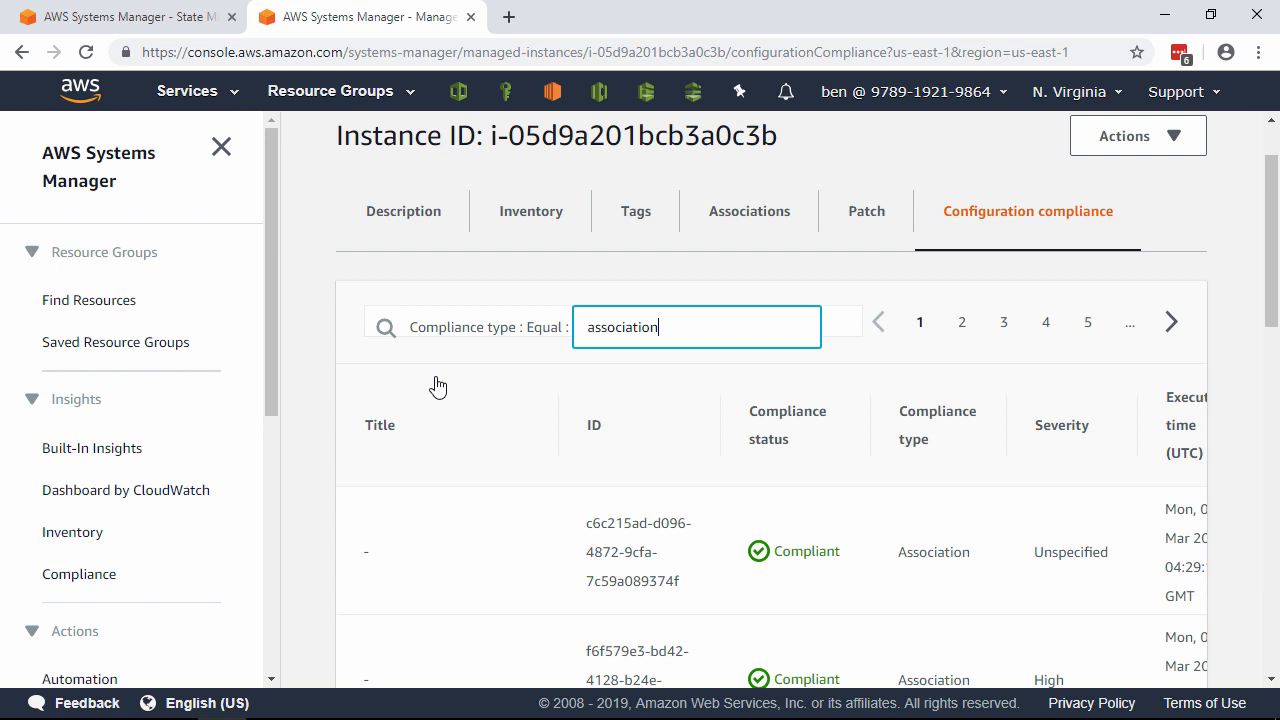
pyautogui.press('Return')
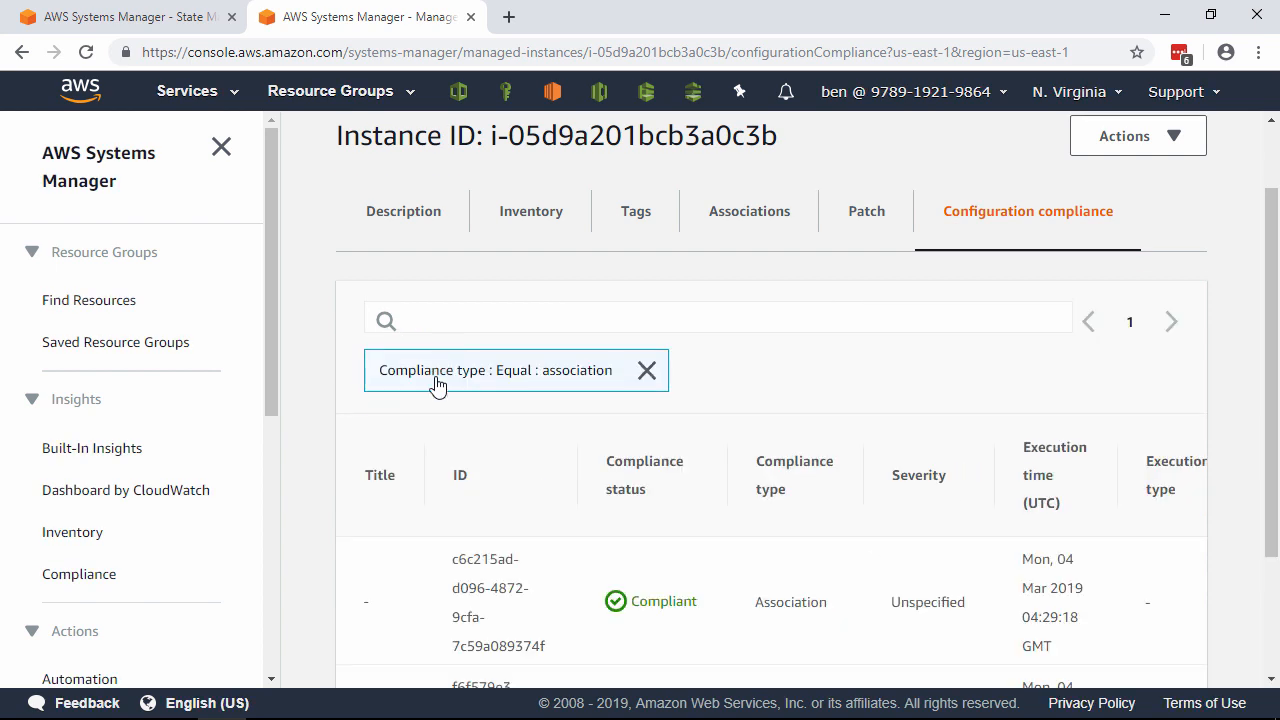
pyautogui.moveTo(1273, 511); pyautogui.dragTo(1273, 613)
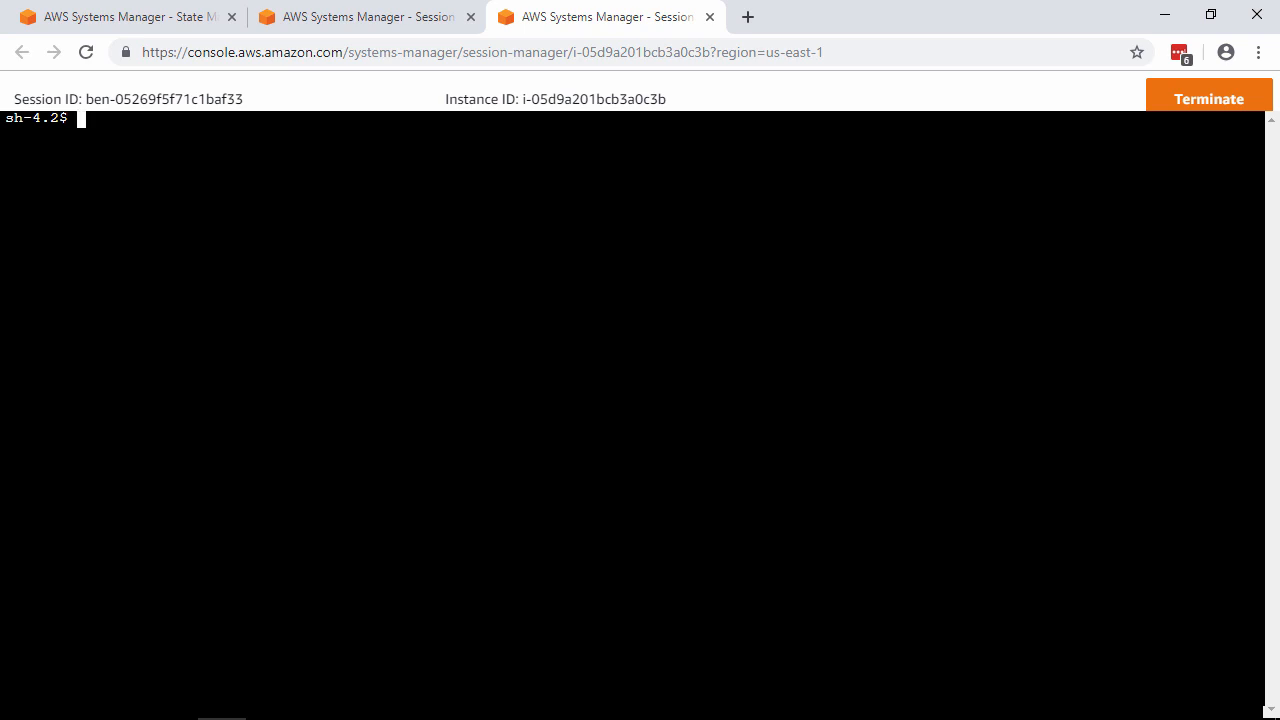
# Uninstall the CodeDeploy agent in the instance's Session Manager shell with sudo yum remove -y codedeploy-agent
pyautogui.write('sudo yum remove ')
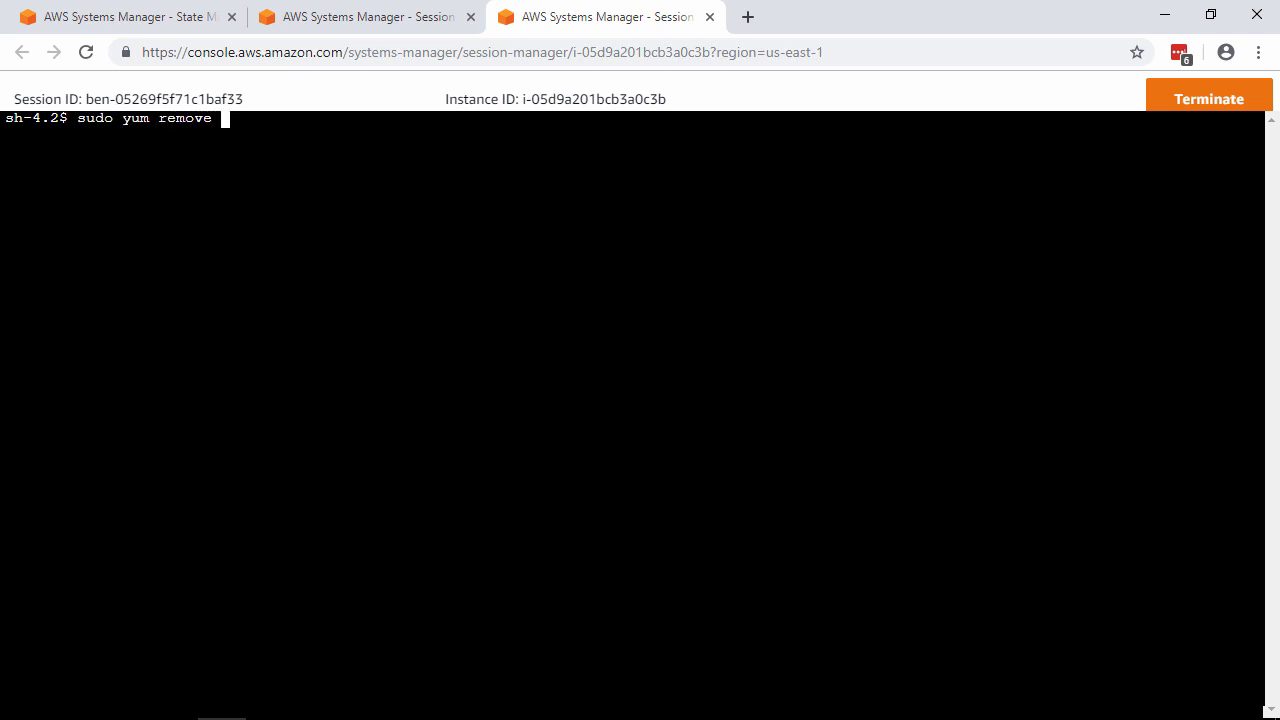
pyautogui.write('-y codedeploy-age')
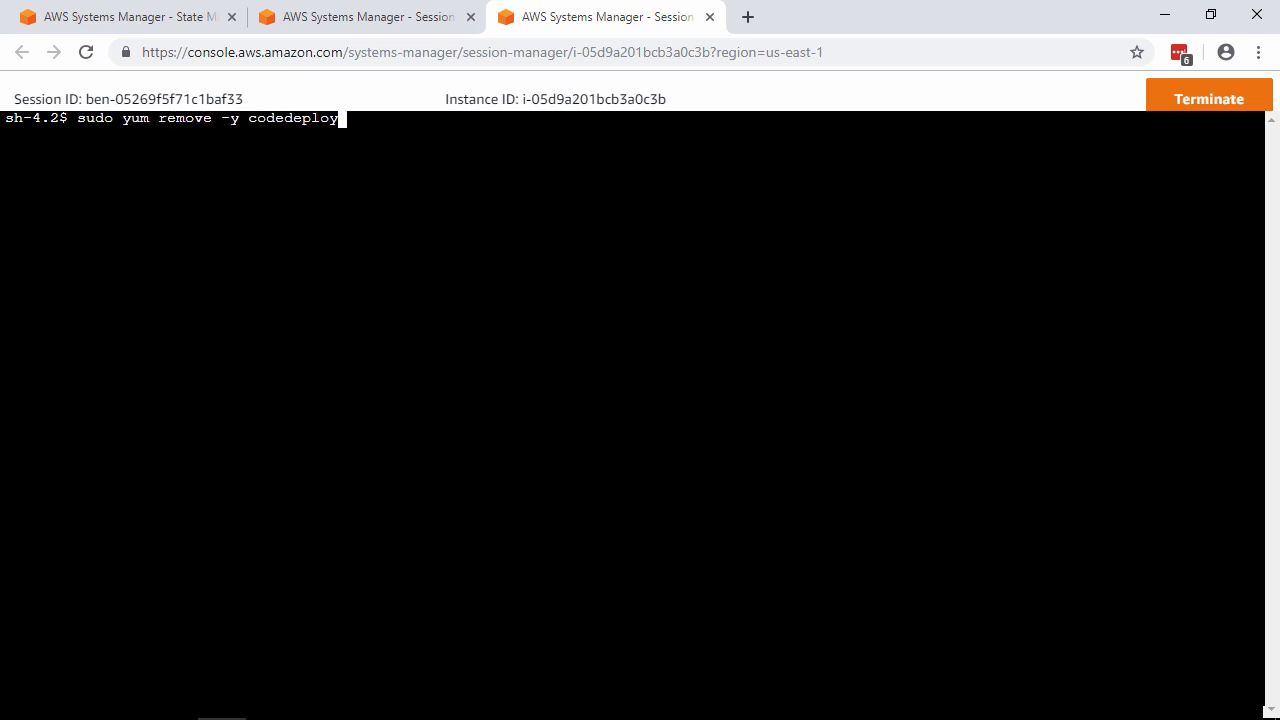
pyautogui.write('nt')
pyautogui.press('Return')
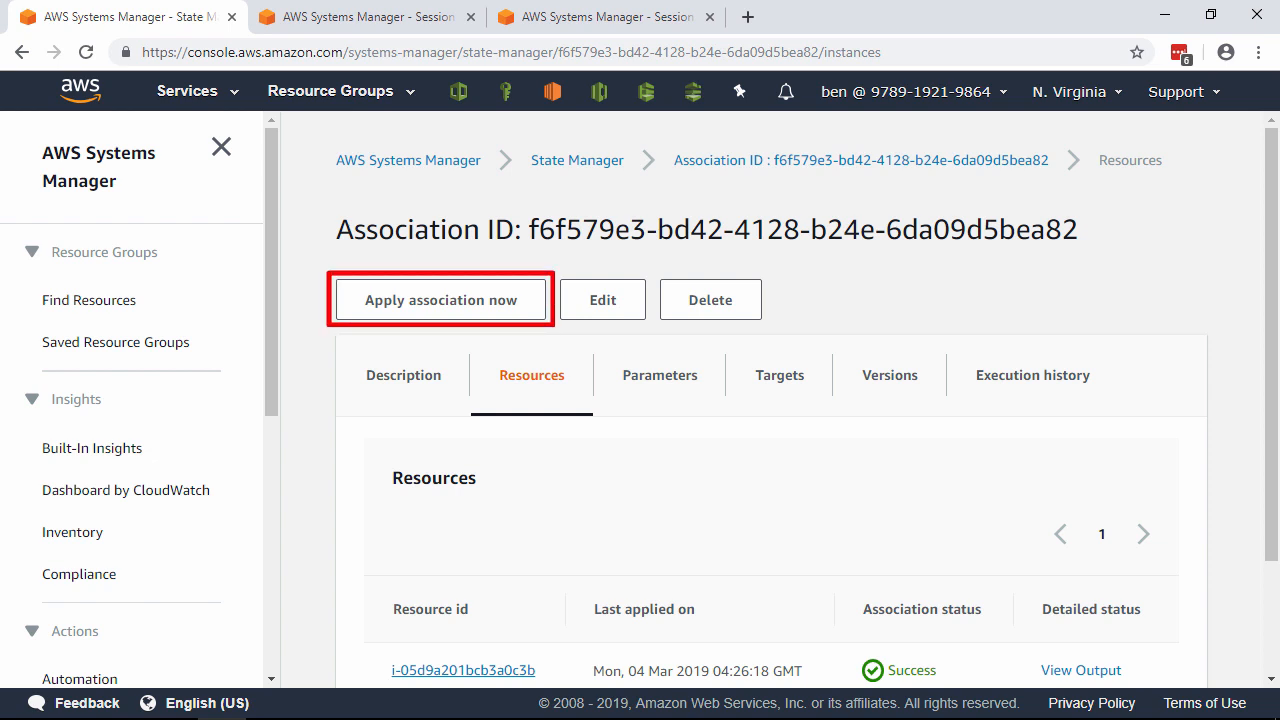
# Apply the CodeDeploy-Association immediately and confirm the request
pyautogui.click(430, 300)
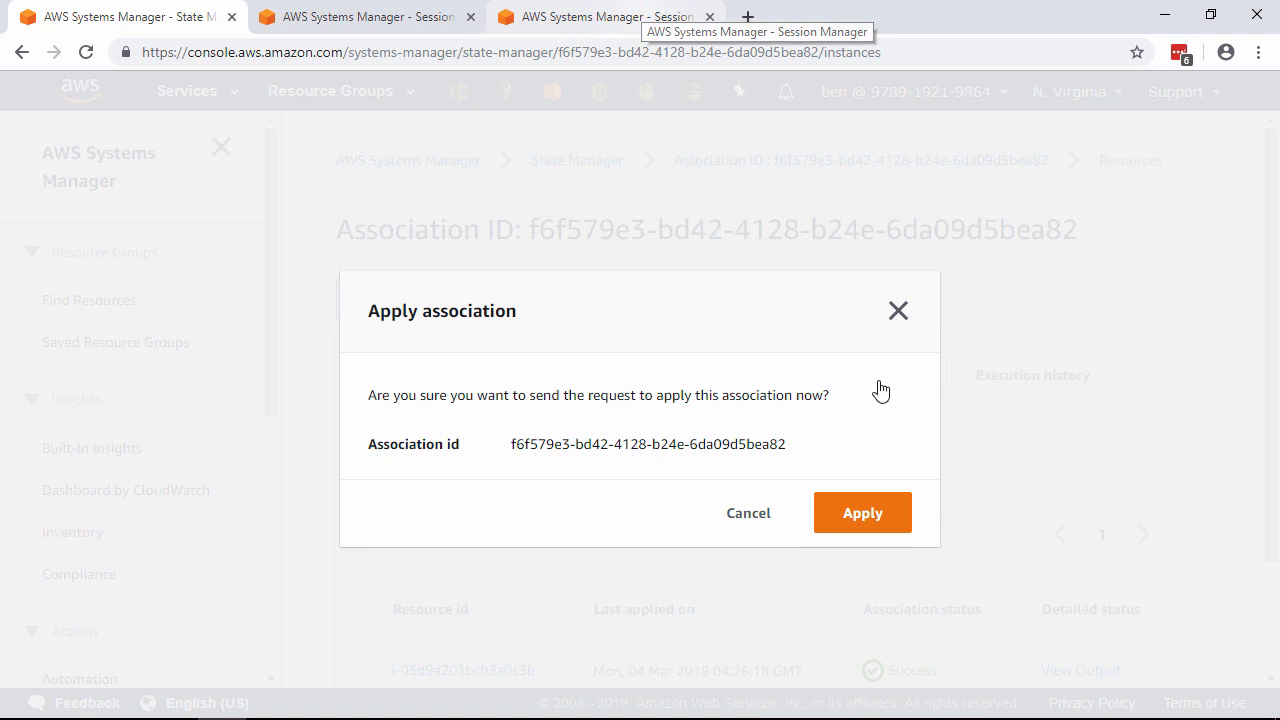
pyautogui.click(862, 512)
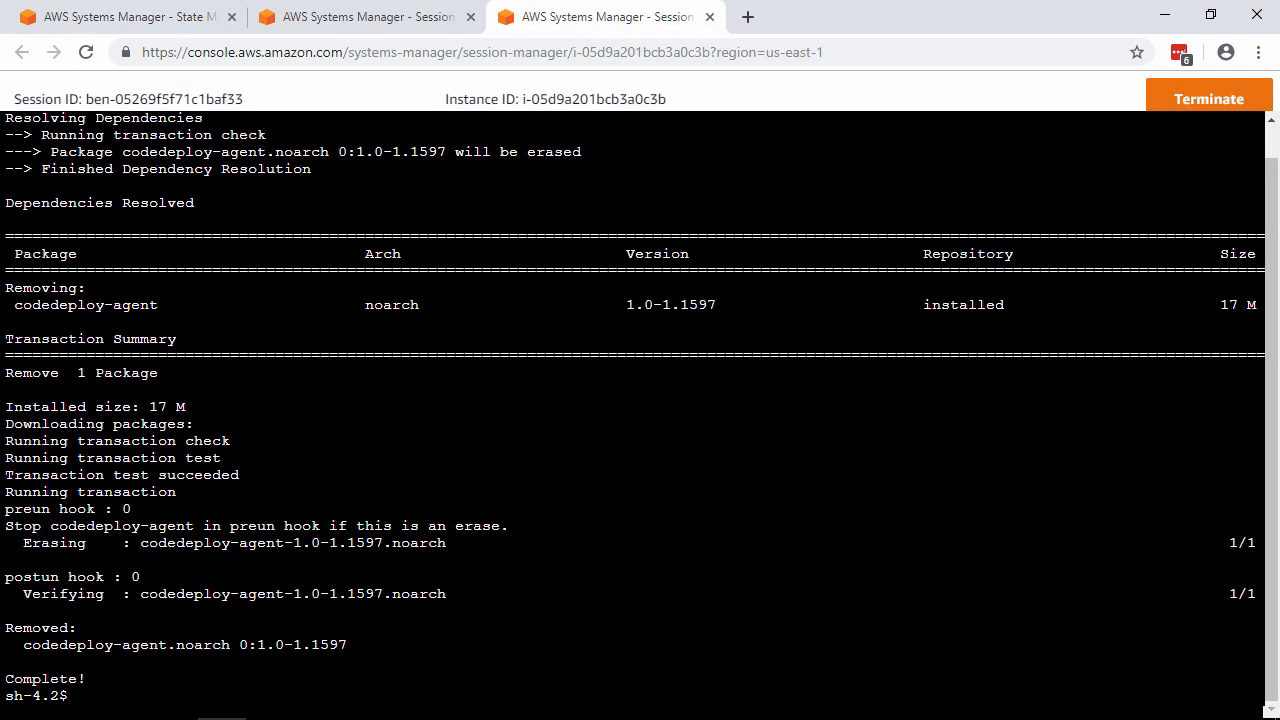
# Check for the agent package in the instance's shell session with sudo yum list installed codedeploy-agent
pyautogui.write('sudo yum list installe')
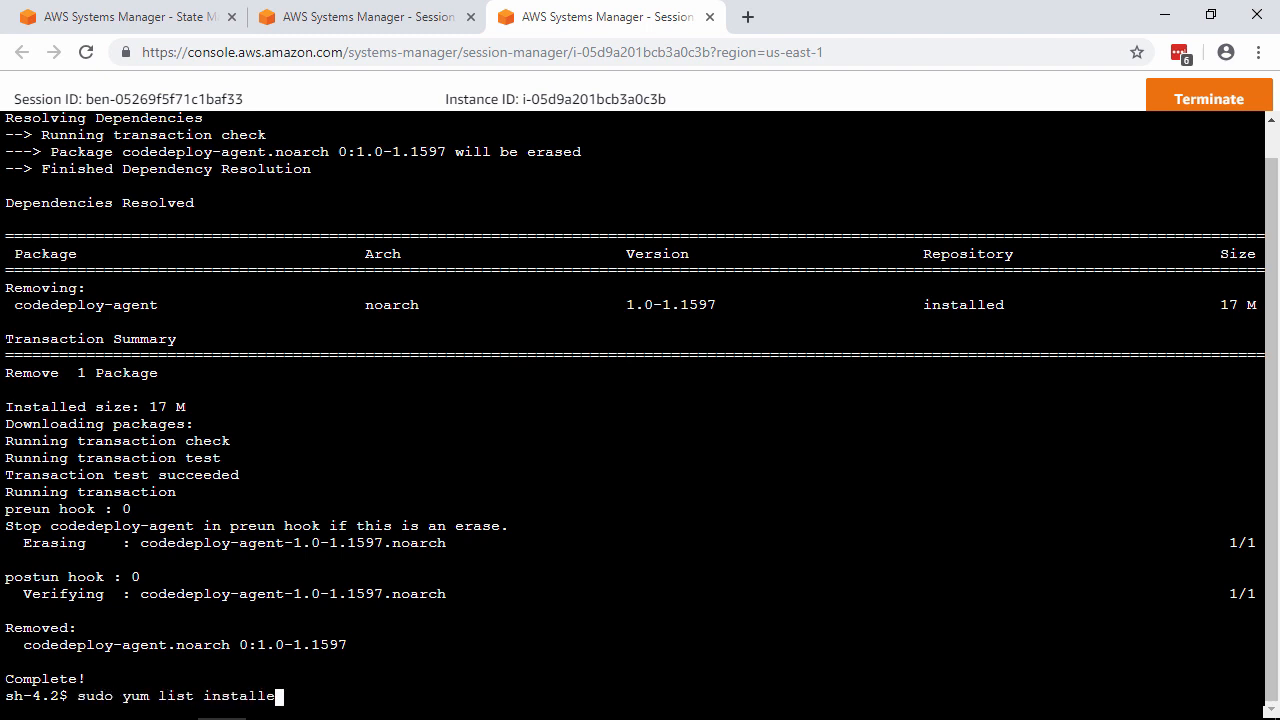
pyautogui.write('d codedeploy-agent')
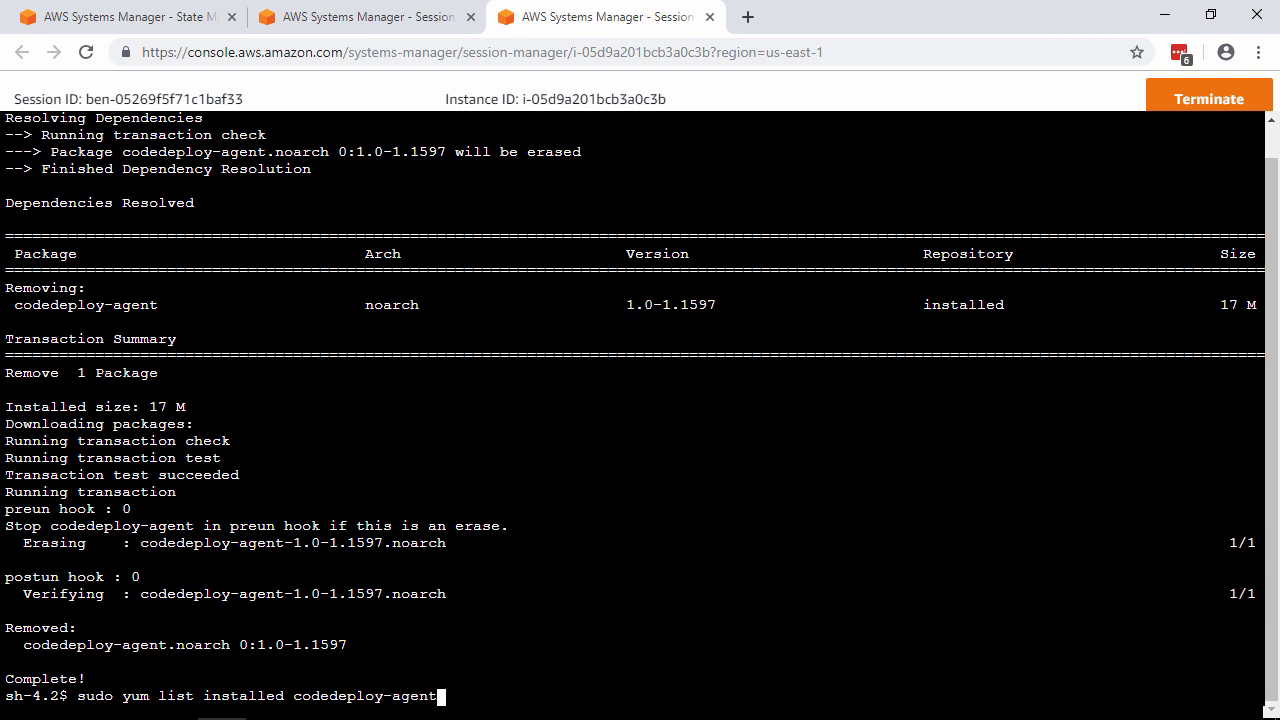
pyautogui.press('Return')
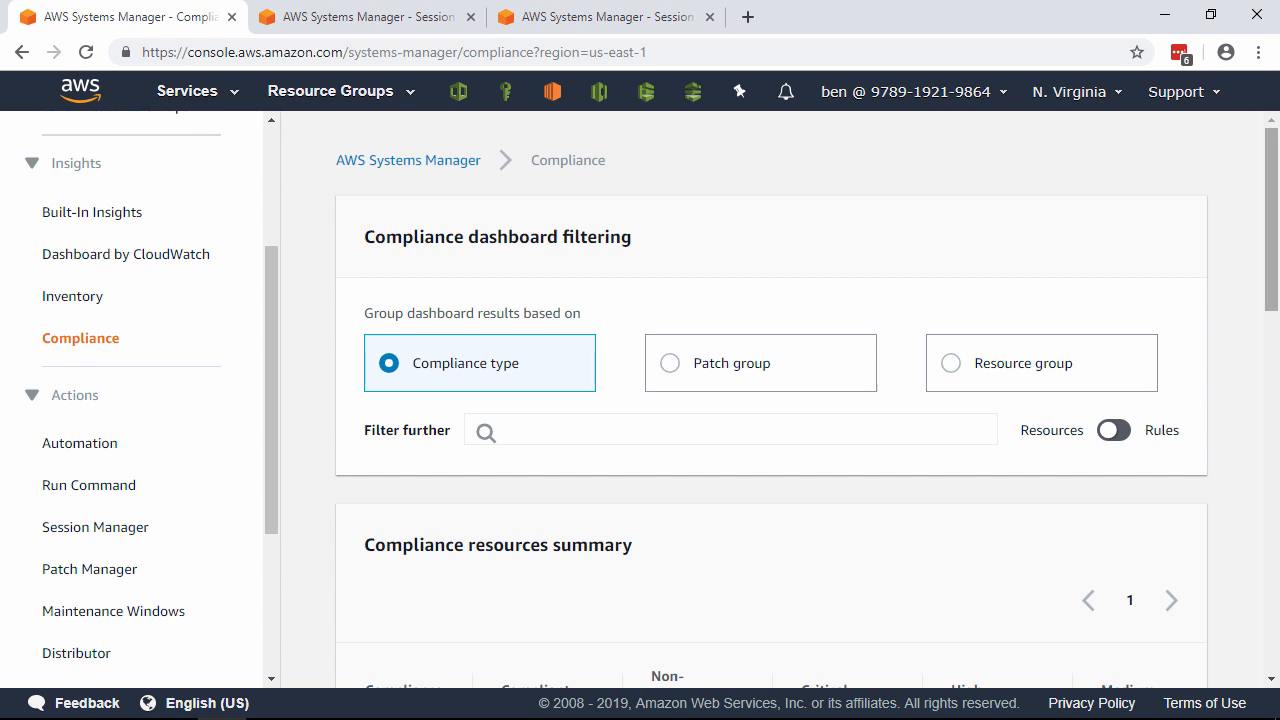
# Show the compliant resources of the Association type from the Compliance resources summary and review the resource list
pyautogui.moveTo(1269, 194); pyautogui.dragTo(1251, 308)
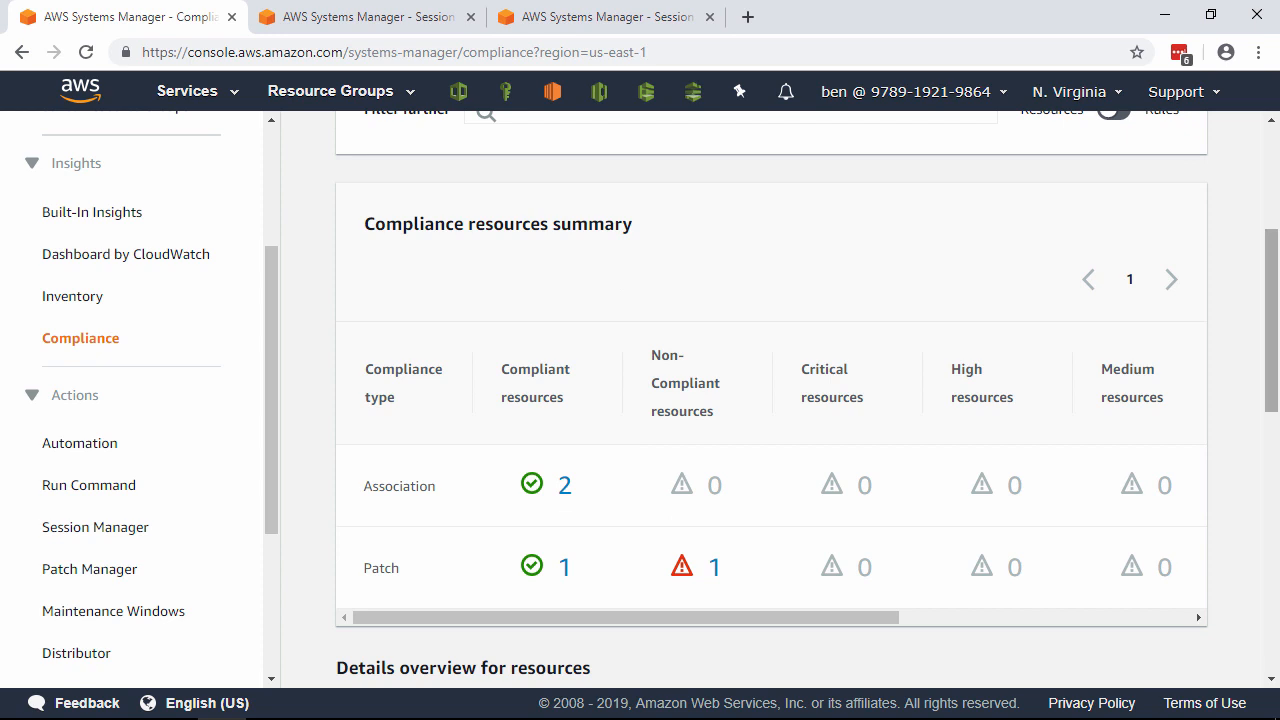
pyautogui.click(566, 487)
pyautogui.moveTo(1265, 402); pyautogui.dragTo(1266, 615)
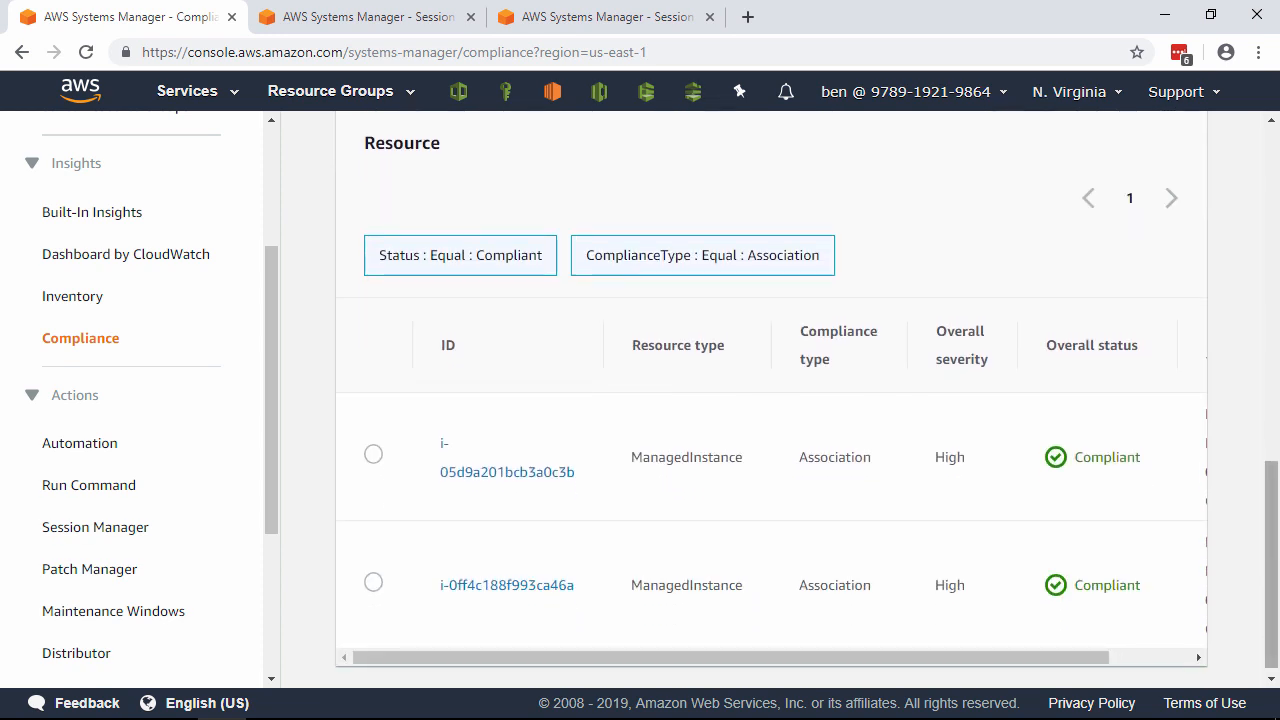